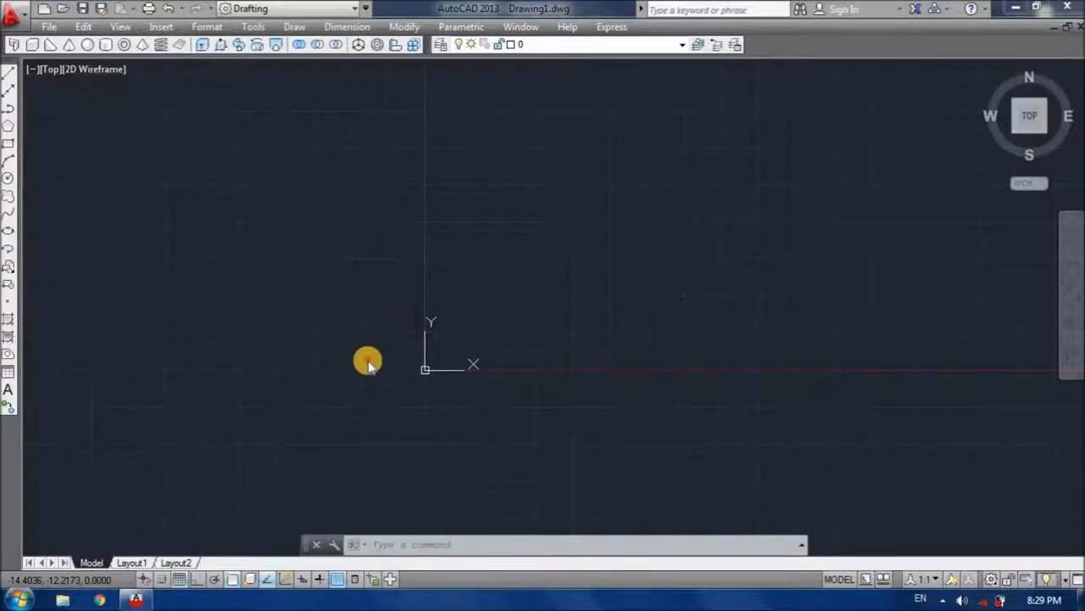
Step: Draw a circle of radius 10 centred at 0,0,0 with the C command
text(c)
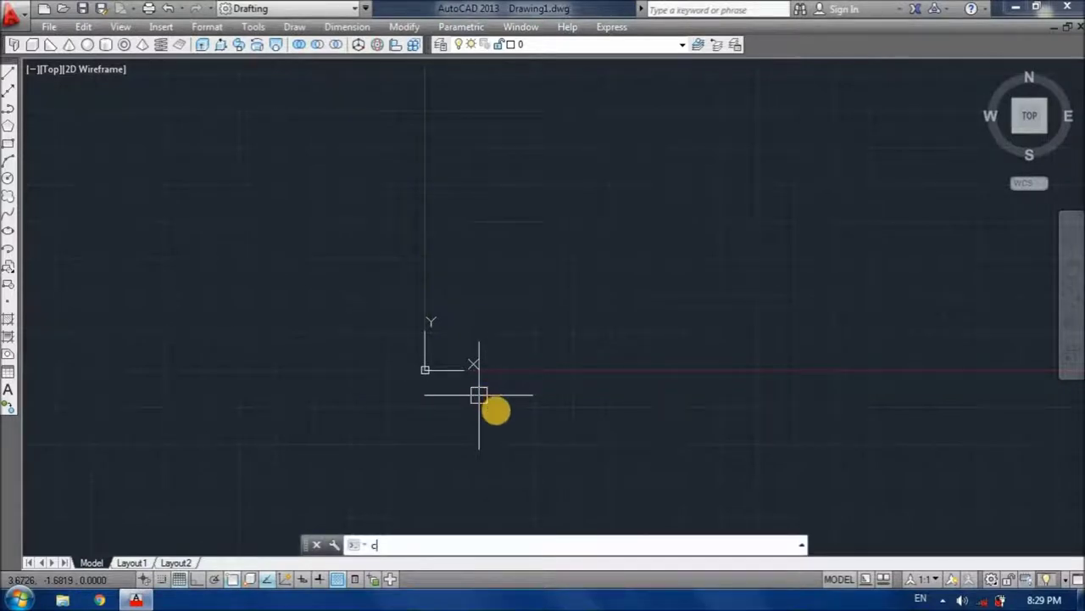
key(Return)
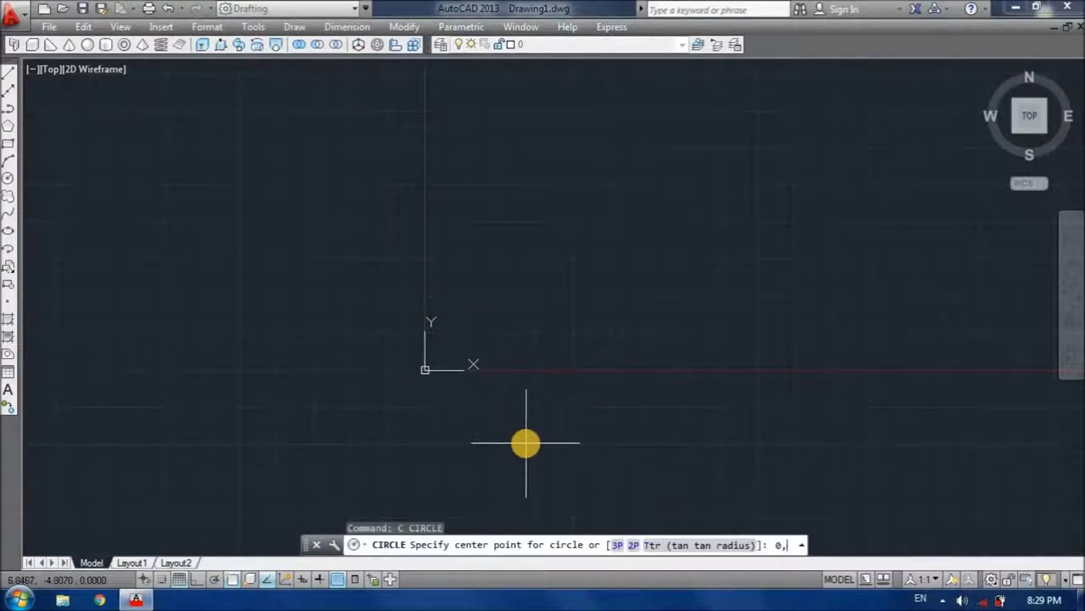
text(0,0)
key(Return)
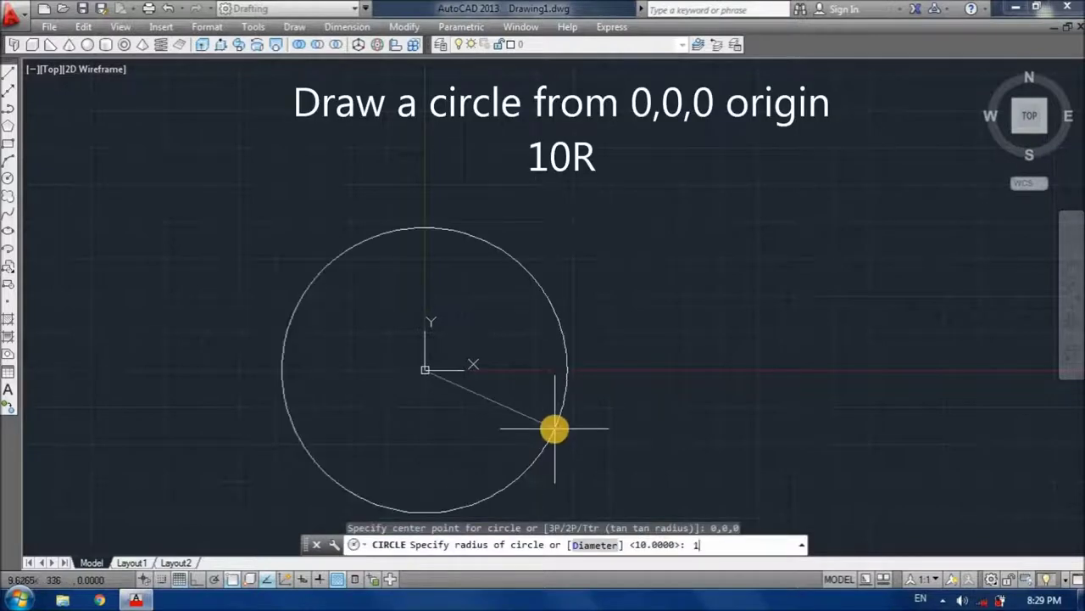
text(0)
key(Return)
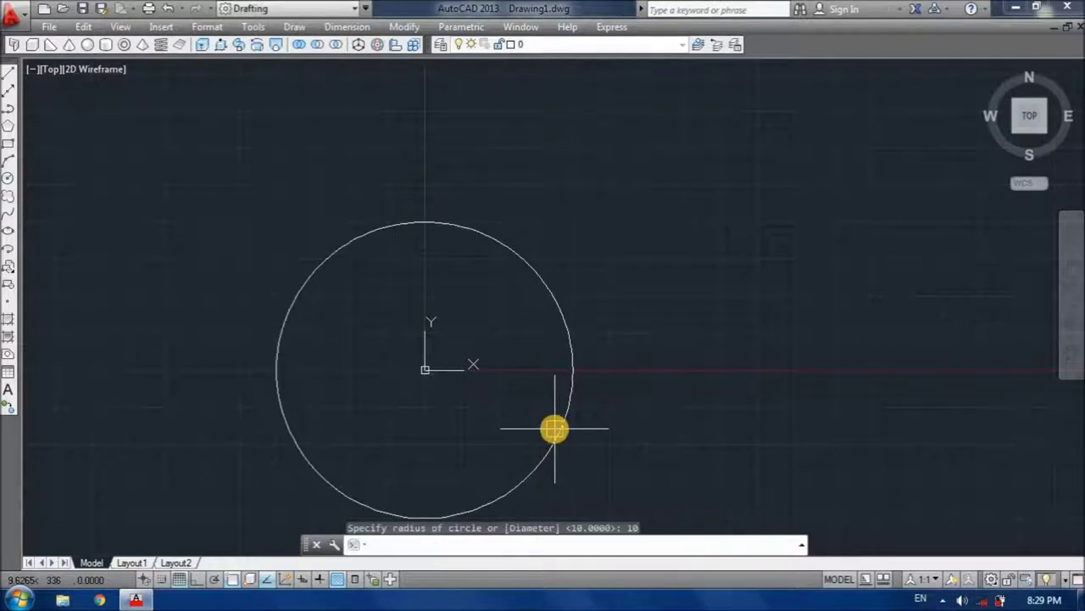
text(c)
key(Return)
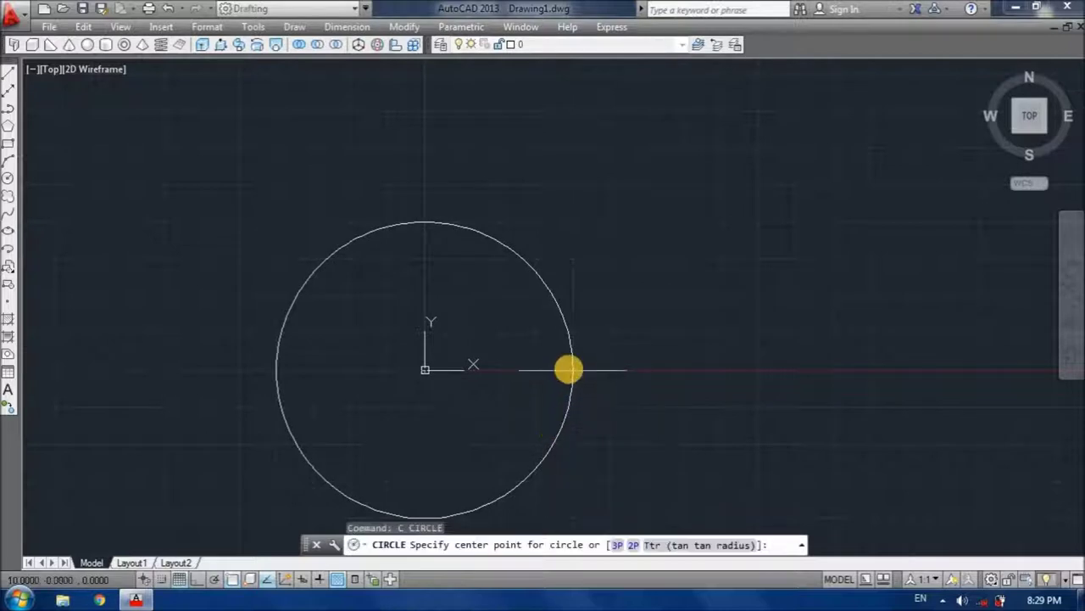
Step: Draw a radius-1 circle on the big circle's right quadrant and trim its outside half
click(569, 369)
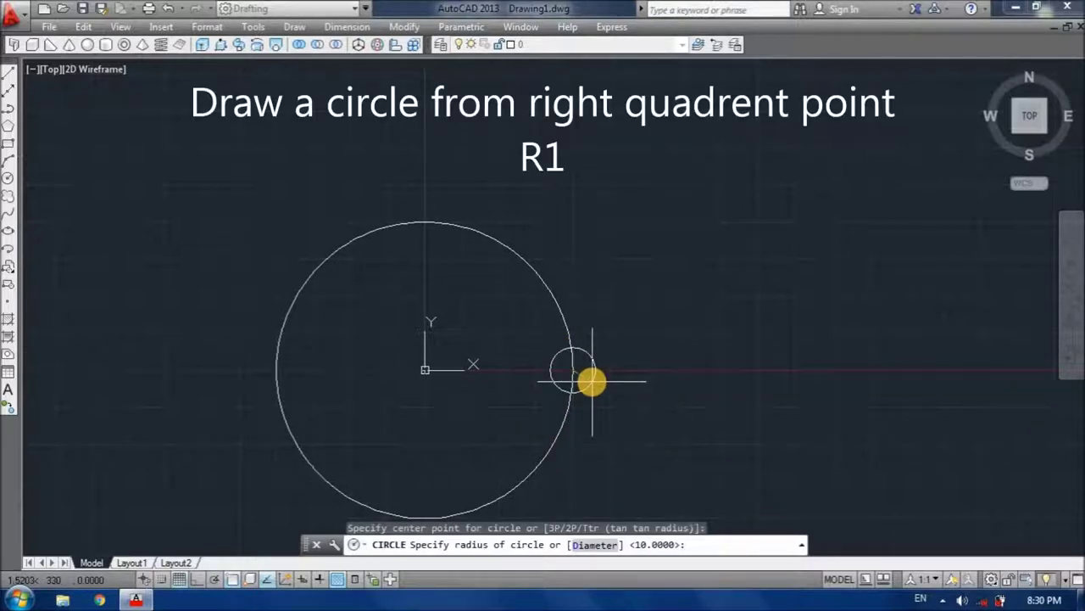
text(1)
key(Return)
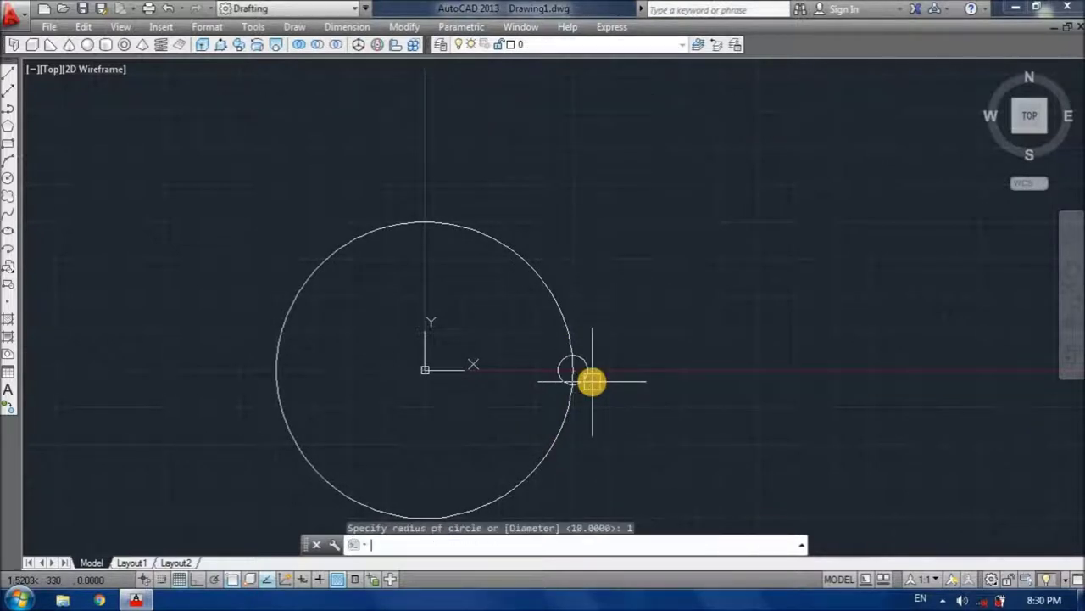
text(tr)
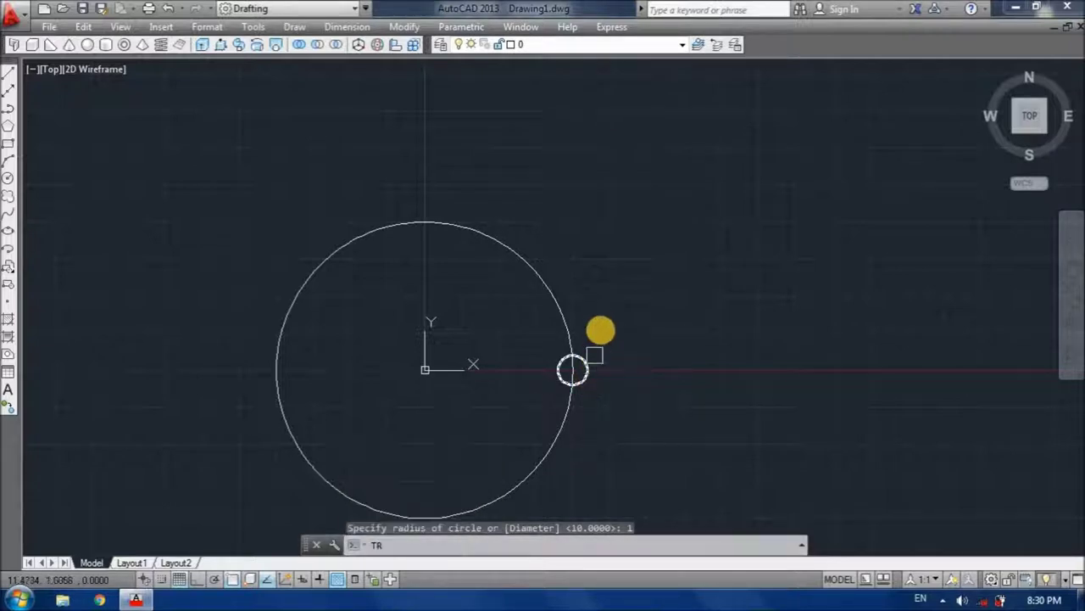
key(Return)
key(Return)
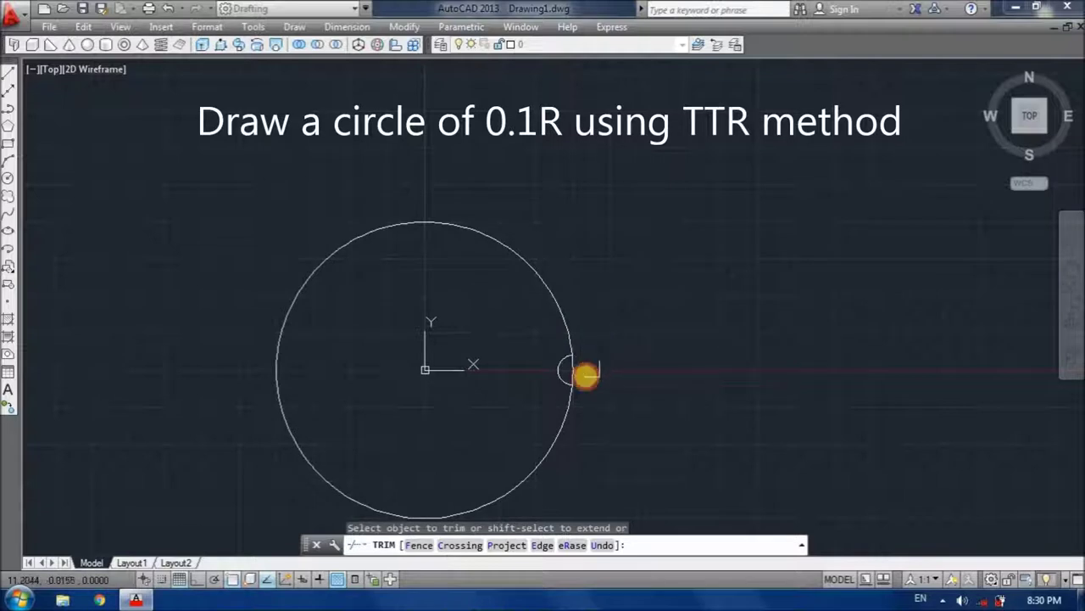
click(586, 376)
scroll(583, 376, up, 2)
scroll(582, 376, up, 2)
key(Return)
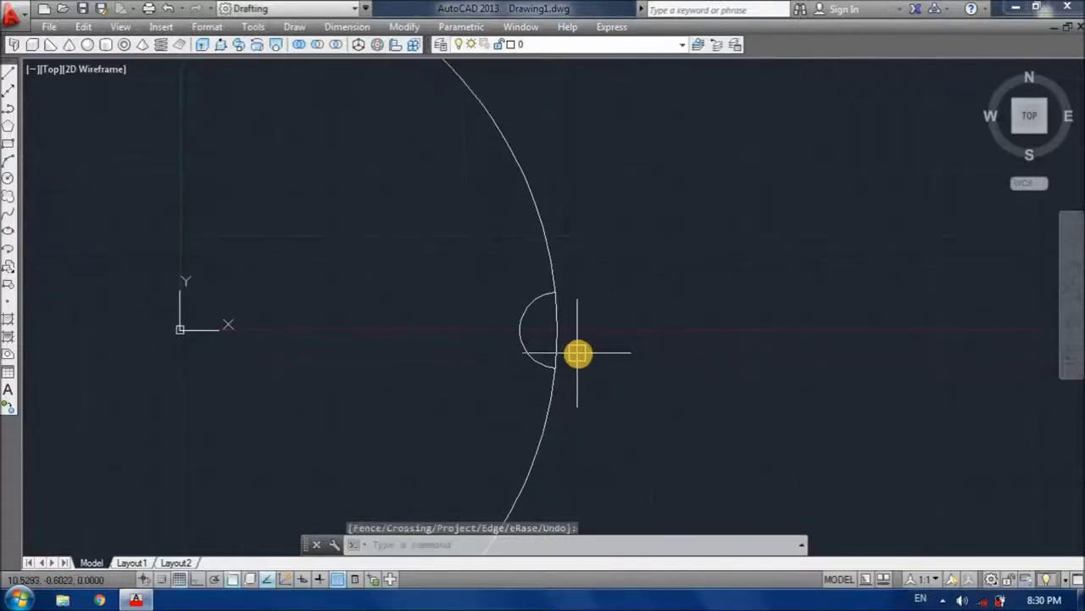
Step: Add a 0.1-radius circle tangent to the small circle and the big arc
text(c)
key(Return)
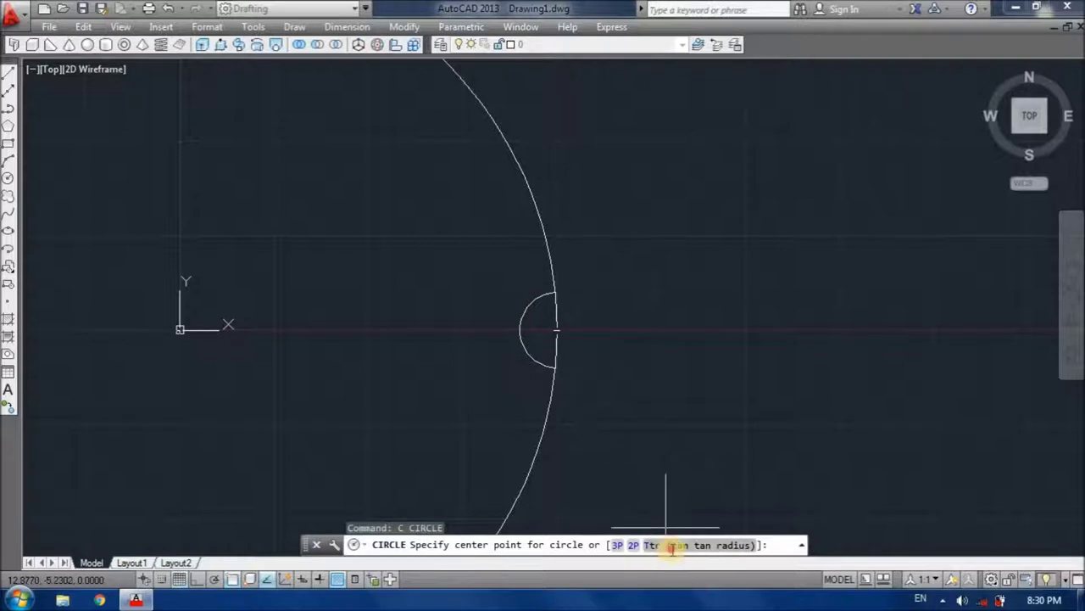
click(671, 547)
click(545, 285)
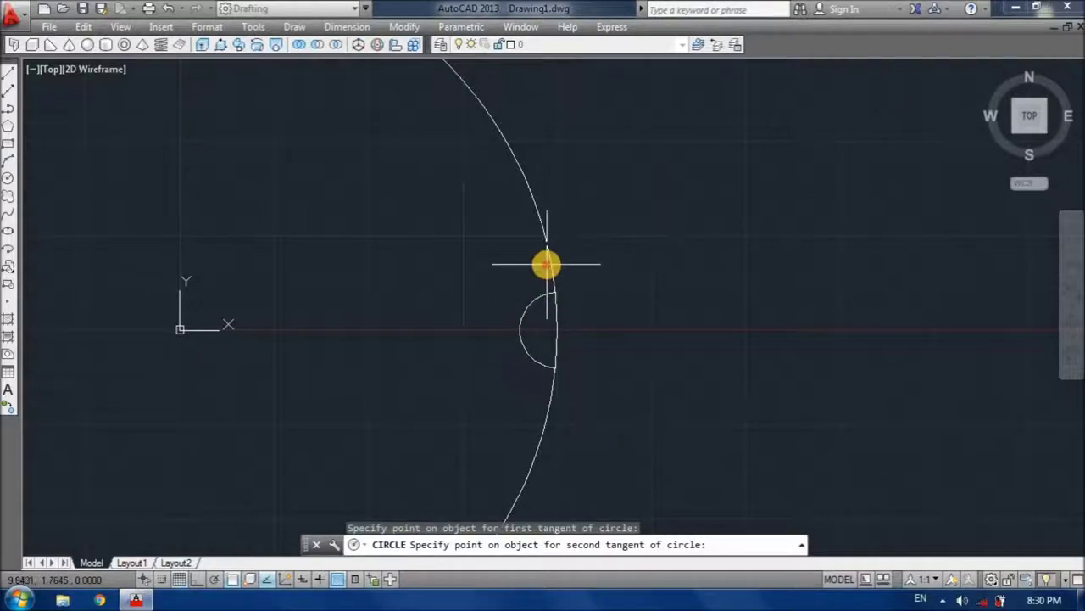
click(546, 265)
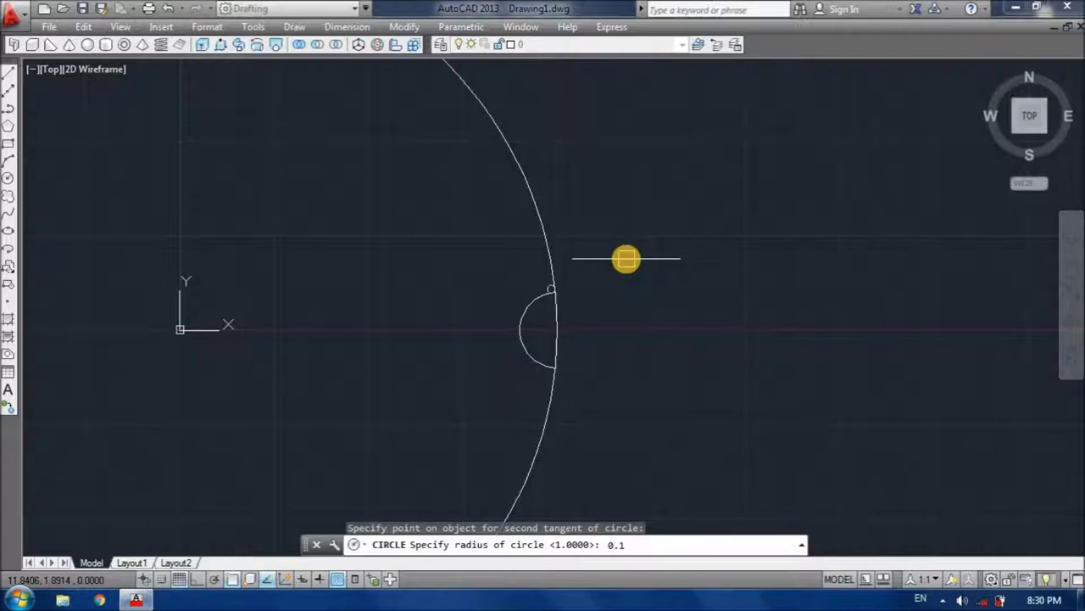
key(Return)
scroll(577, 297, up, 3)
scroll(551, 304, up, 2)
scroll(542, 297, up, 1)
Step: Trim the excess arcs around the 0.1-radius tangent circle
text(tr)
key(Return)
scroll(540, 254, up, 4)
key(Return)
click(556, 205)
scroll(549, 218, down, 2)
click(552, 161)
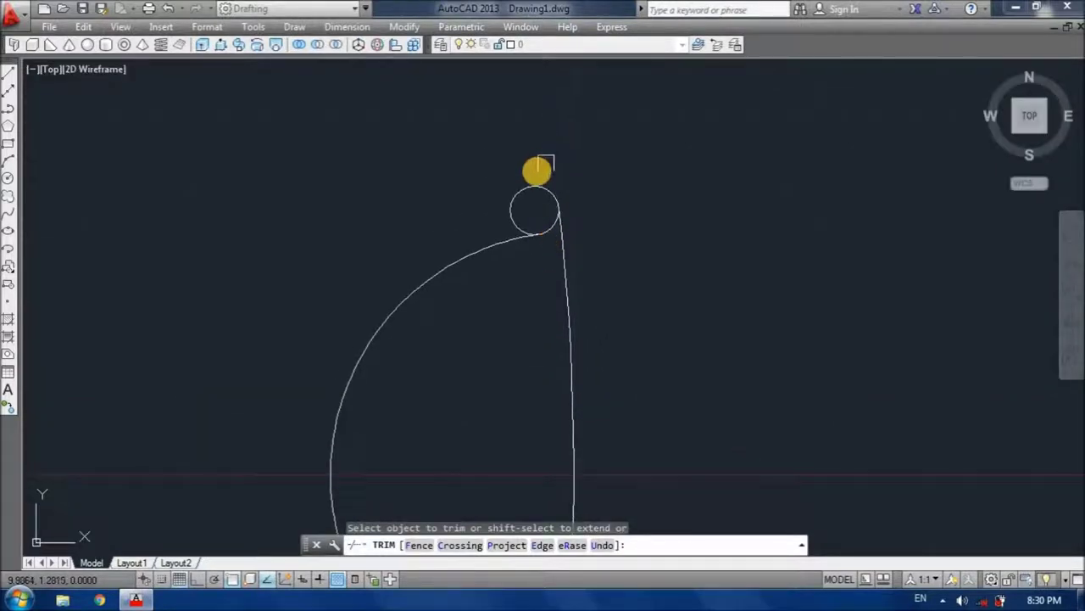
scroll(532, 185, down, 2)
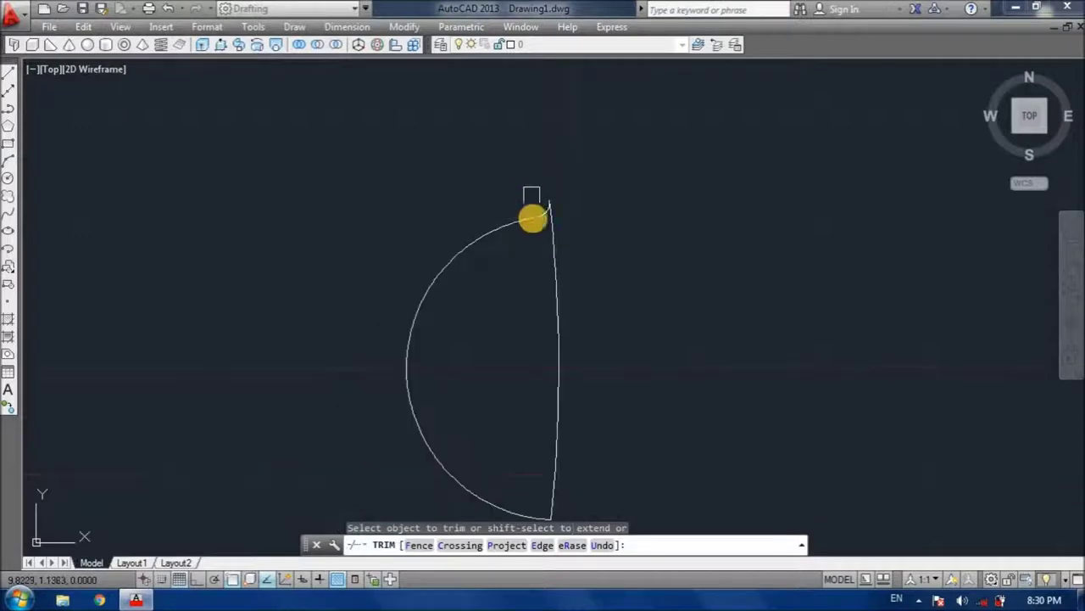
key(Return)
Step: Draw a horizontal base line across the notch to the big arc
text(l)
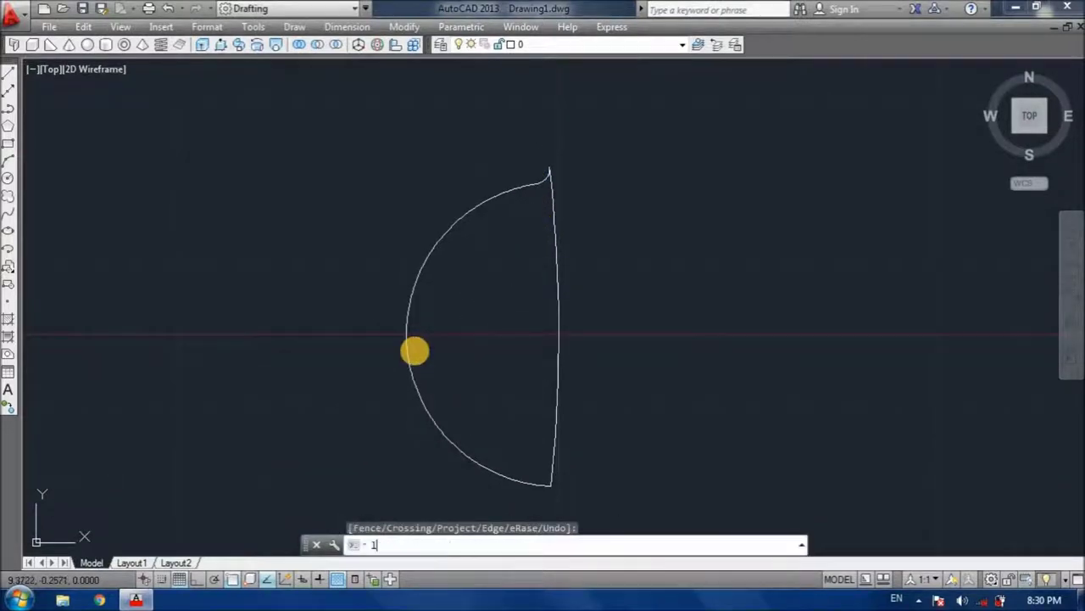
key(Return)
click(406, 334)
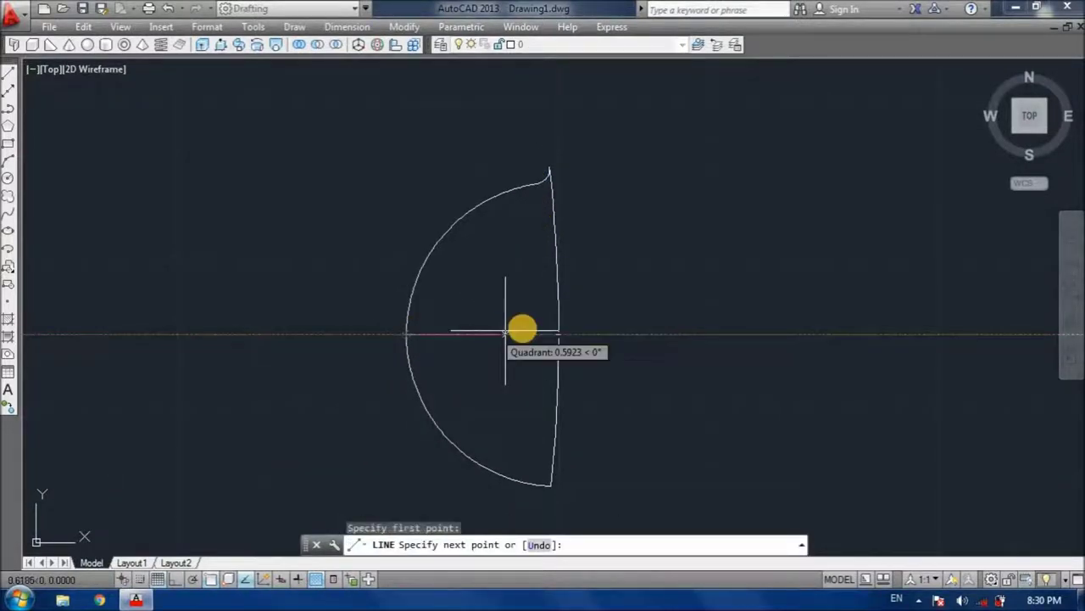
click(559, 334)
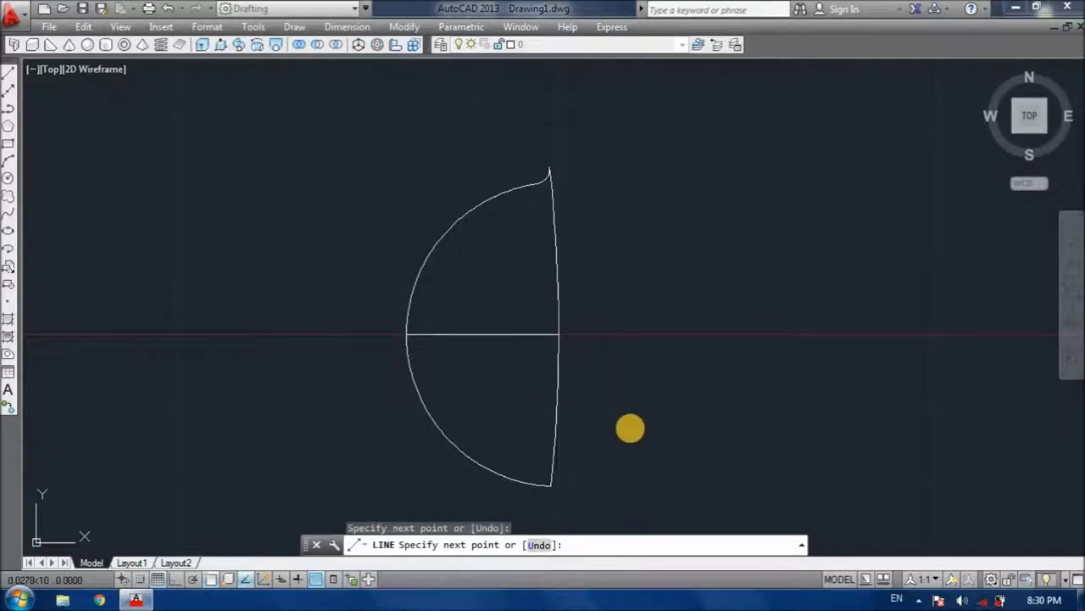
key(Return)
Step: Trim away the lower half of the notch and big arc below the base line
text(tr)
key(Return)
key(Return)
click(562, 418)
click(473, 453)
key(Return)
Step: Window-select the outline pieces and join them into one polyline
click(359, 127)
click(625, 392)
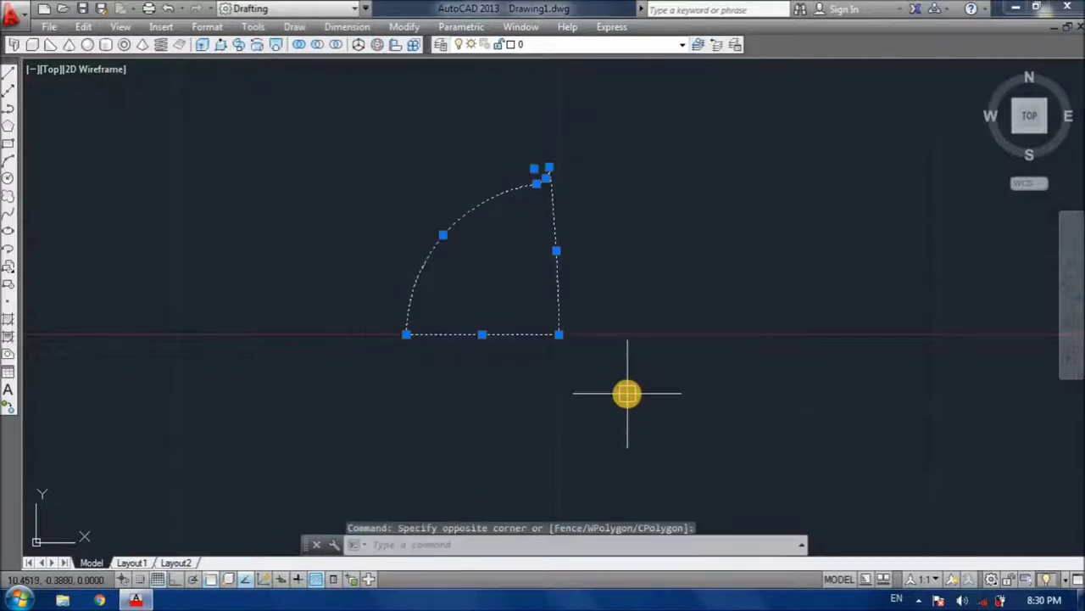
text(J)
key(Return)
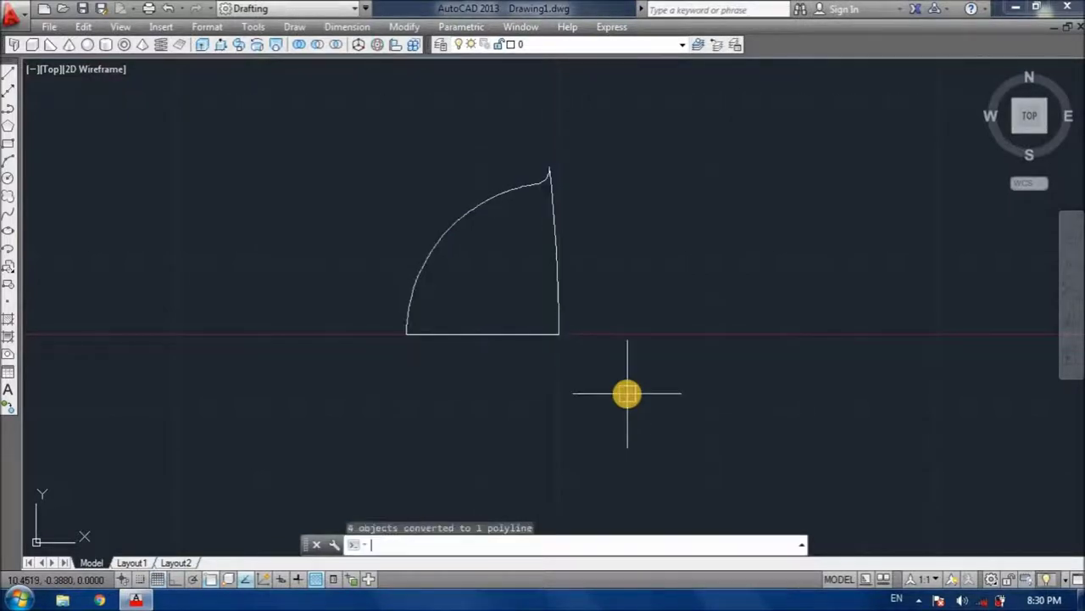
click(554, 286)
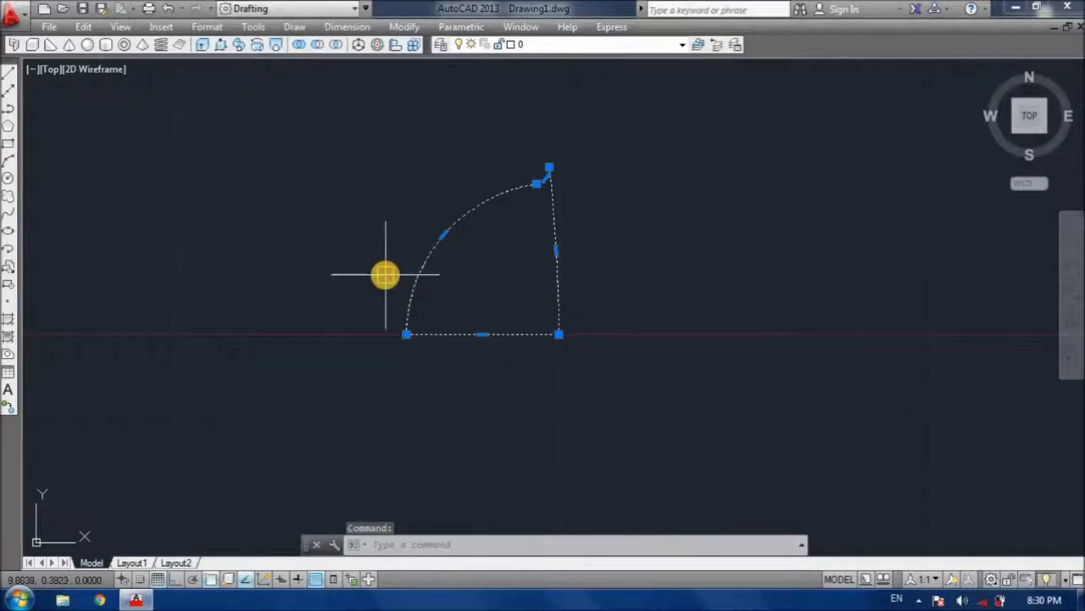
Step: Revolve the outline 360° about its base line into a solid dimple
key(Escape)
scroll(382, 274, down, 2)
click(412, 266)
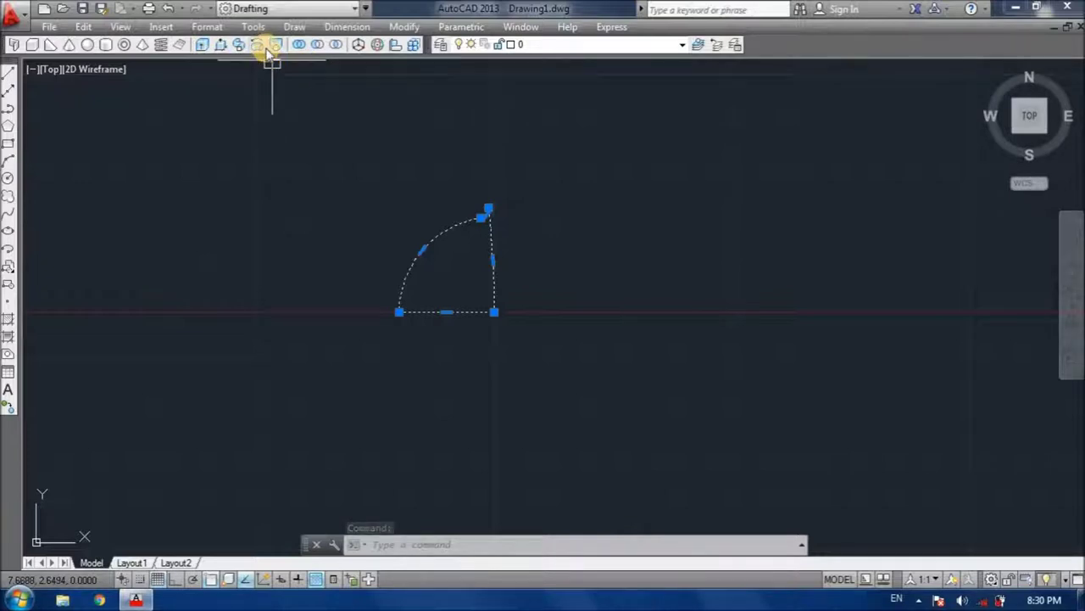
click(267, 50)
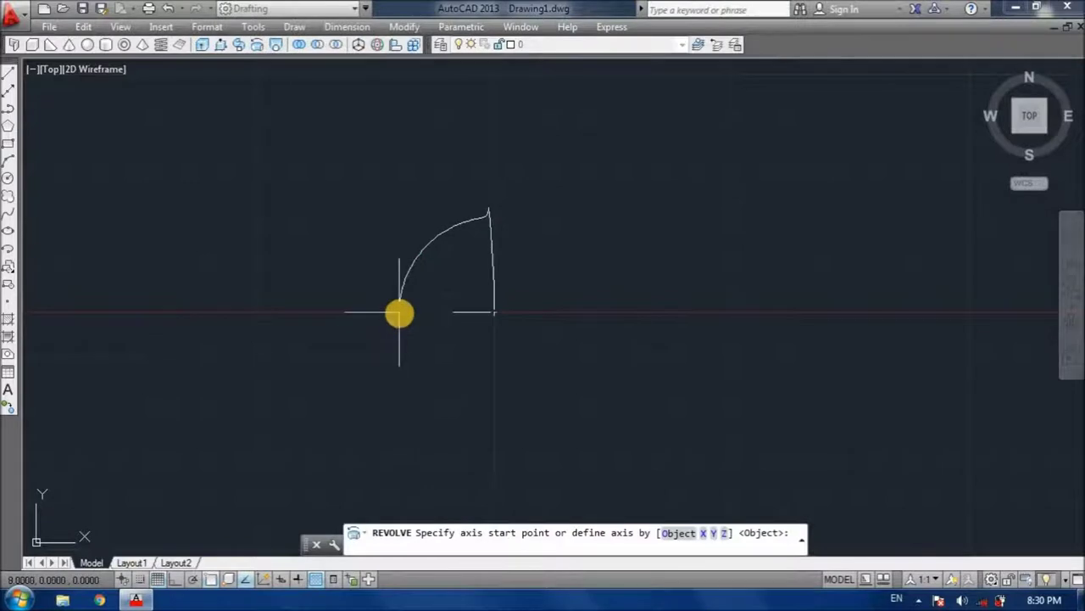
click(399, 314)
click(497, 312)
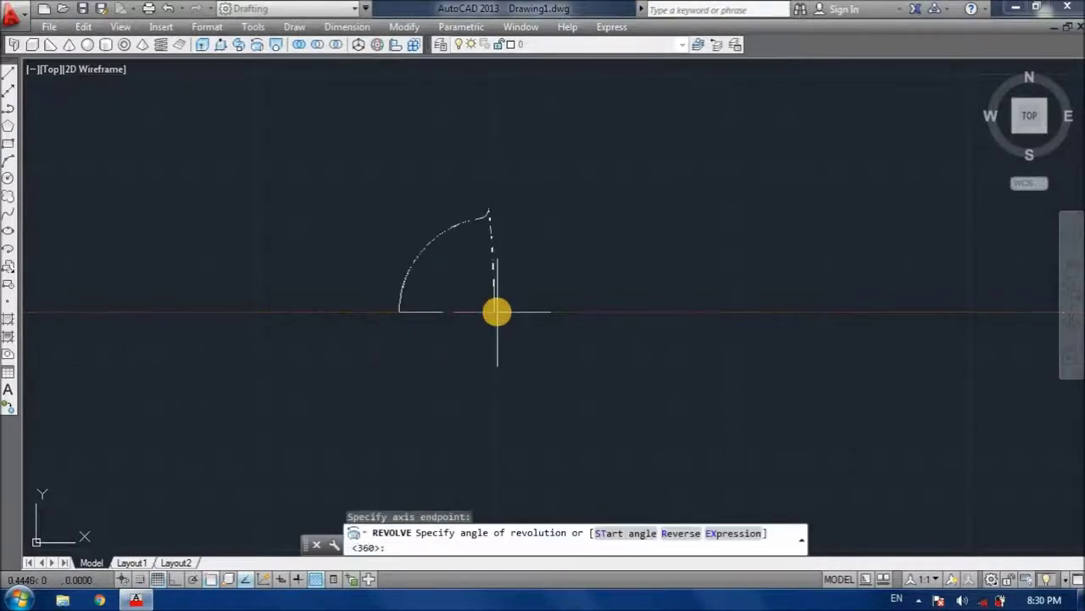
key(Return)
scroll(497, 312, down, 2)
scroll(497, 312, down, 2)
scroll(497, 312, down, 2)
middle_drag(476, 323, 560, 356)
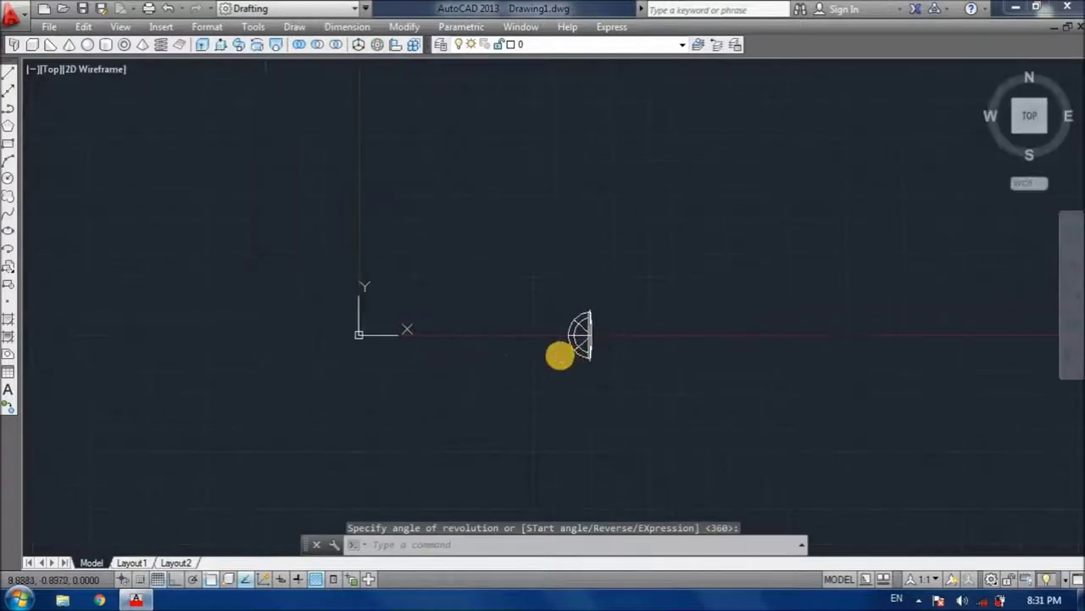
text(l)
key(Return)
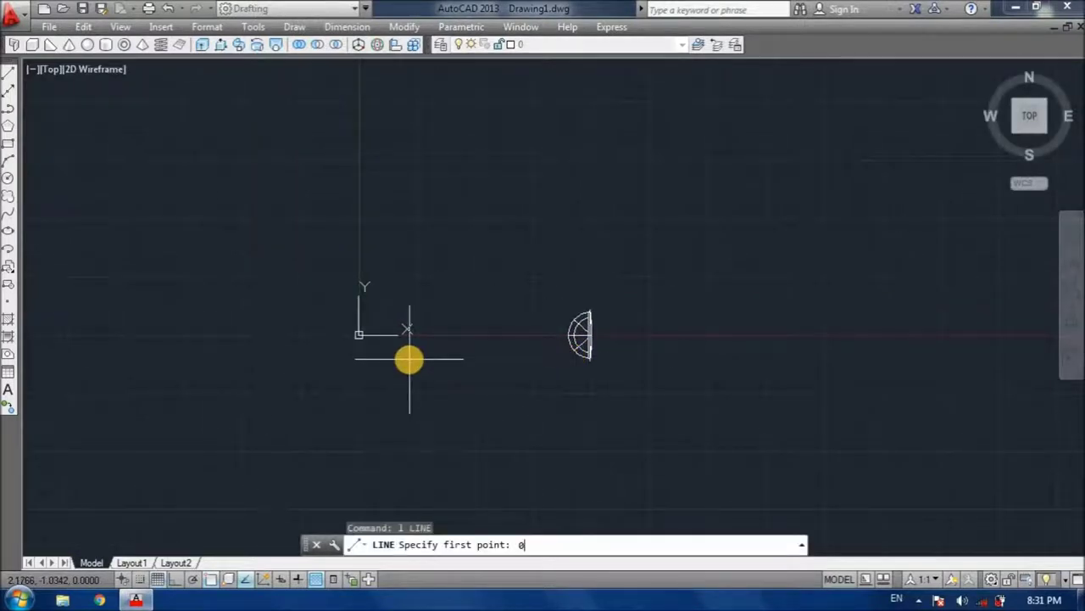
Step: Draw a horizontal construction line through the origin past the dimple solid
text(,0)
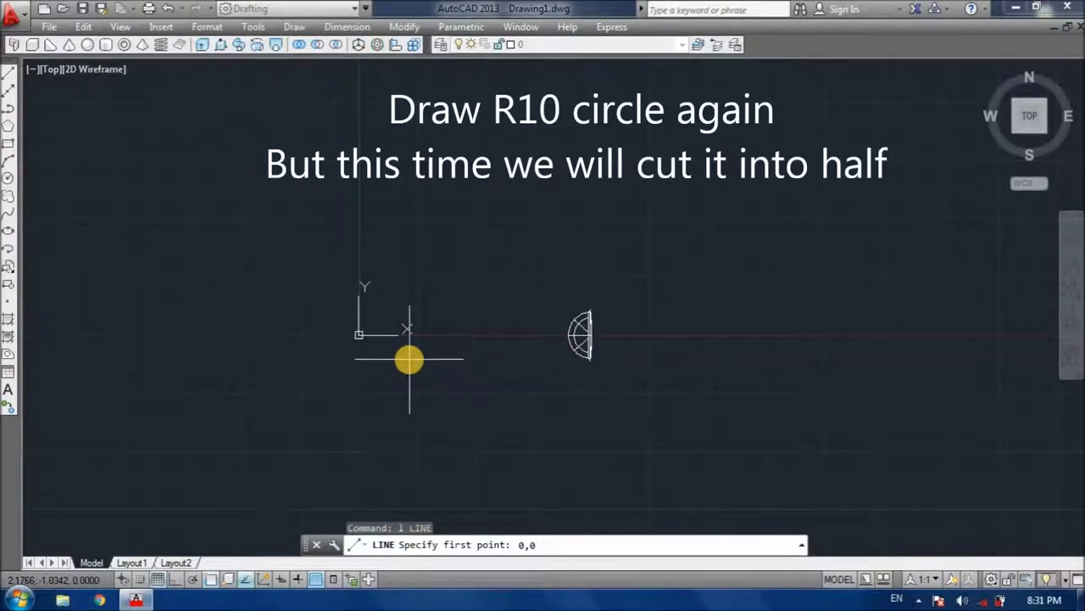
key(Return)
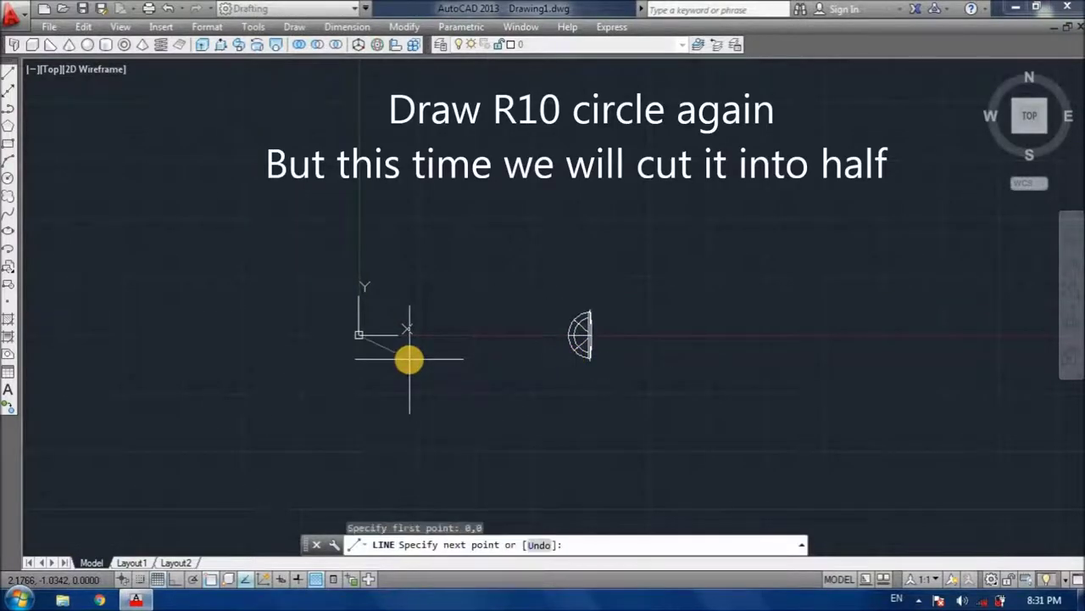
key(F8)
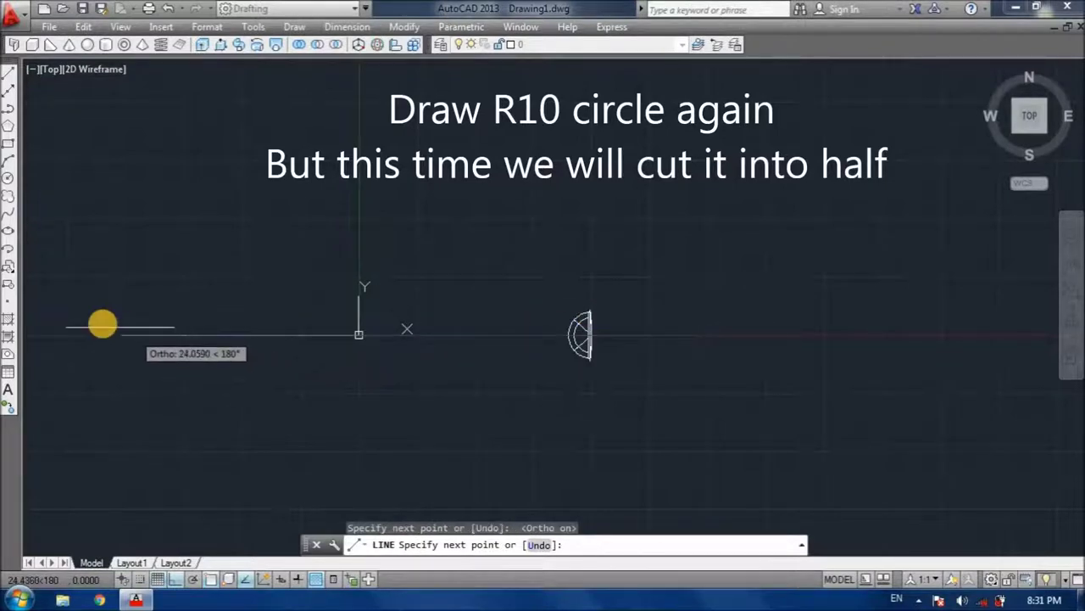
click(54, 334)
click(692, 334)
key(Return)
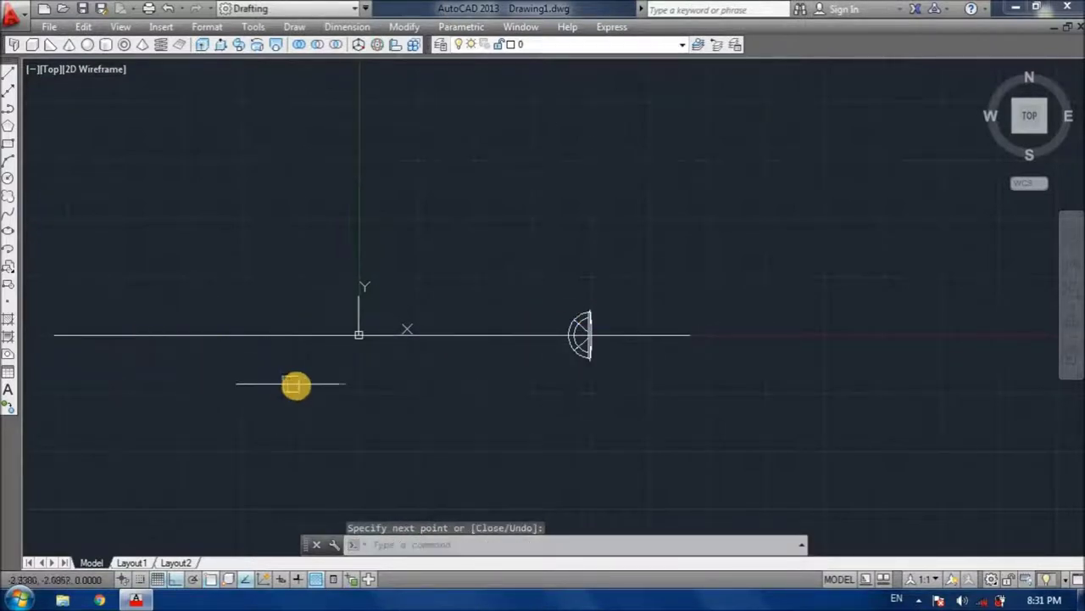
Step: Draw a radius-10 circle at the origin and trim away its lower half
text(c)
key(Return)
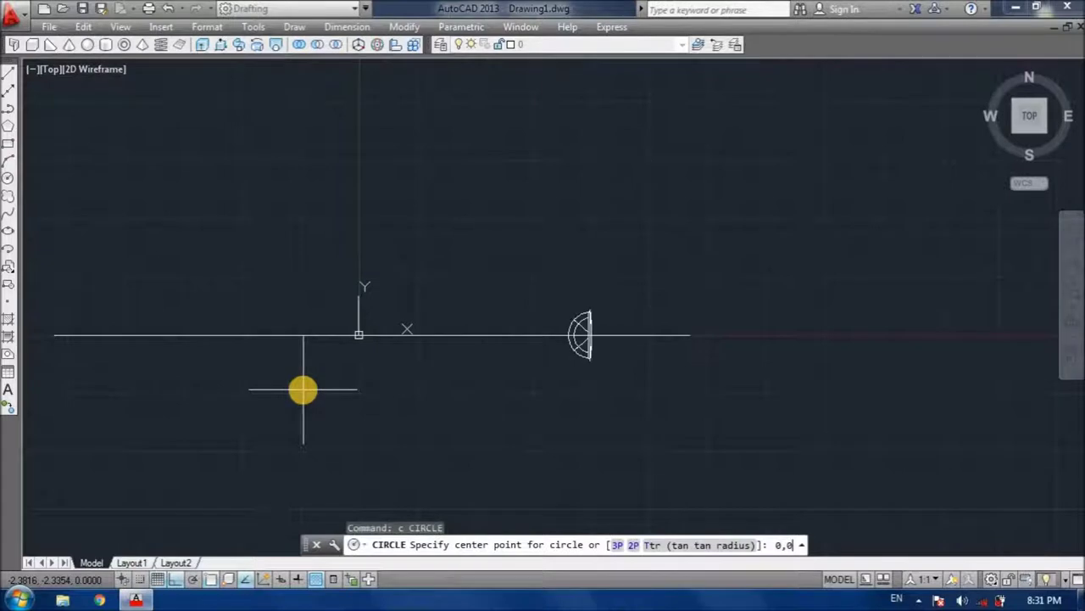
key(Return)
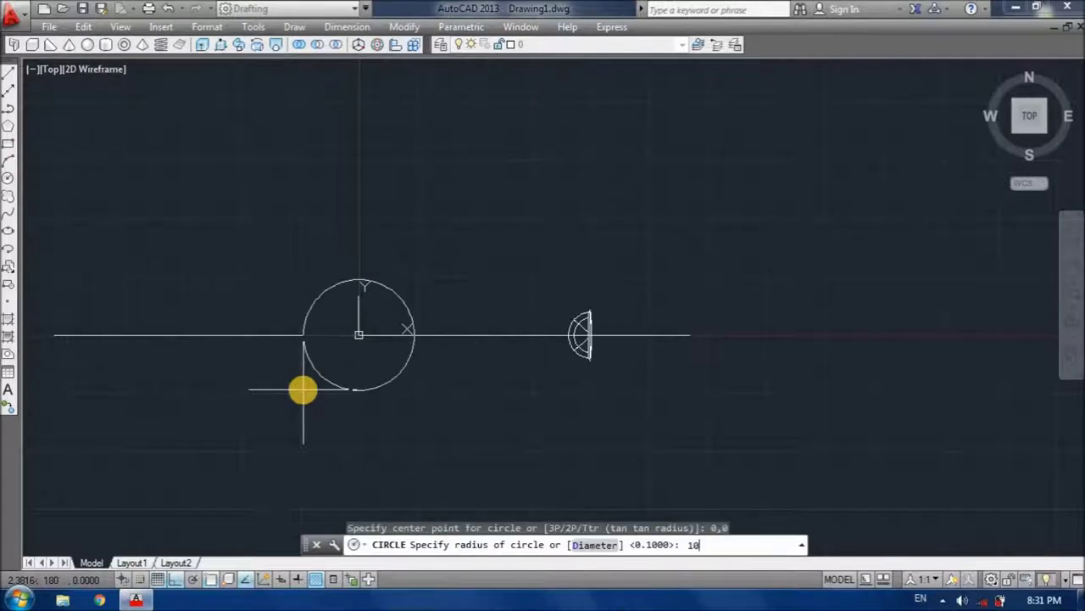
key(Return)
text(tr)
key(Return)
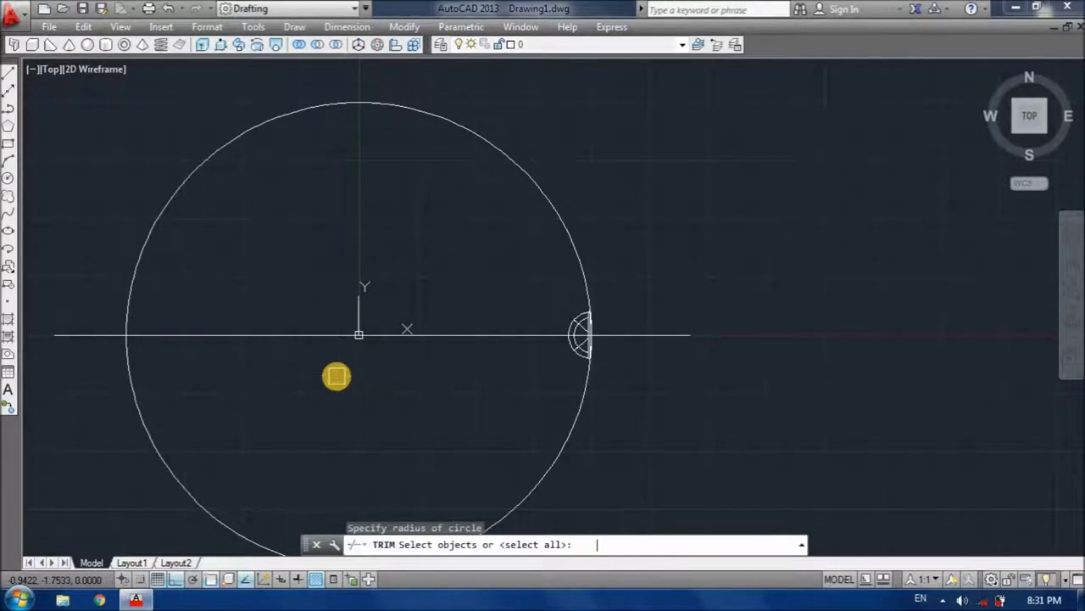
key(Return)
click(146, 424)
key(Return)
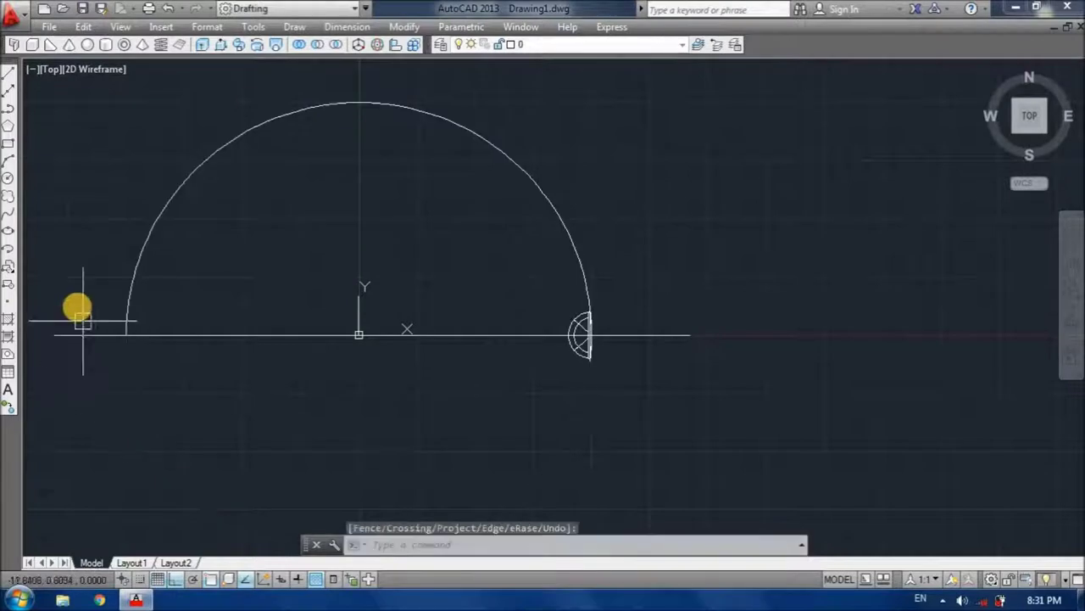
Step: Erase the horizontal construction lines
click(67, 335)
click(61, 365)
click(410, 312)
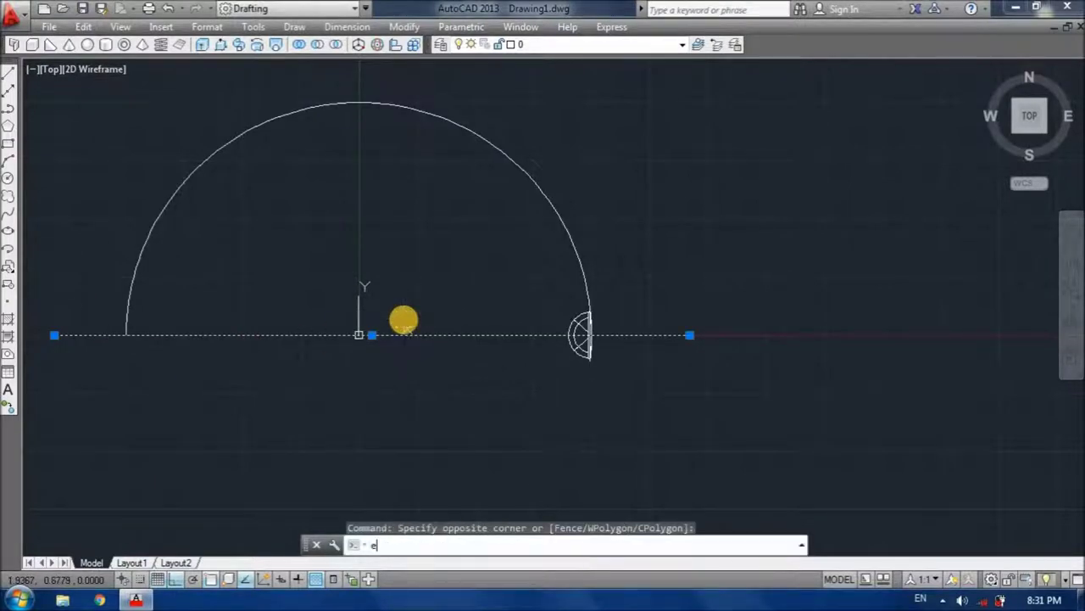
key(Return)
click(431, 293)
click(390, 402)
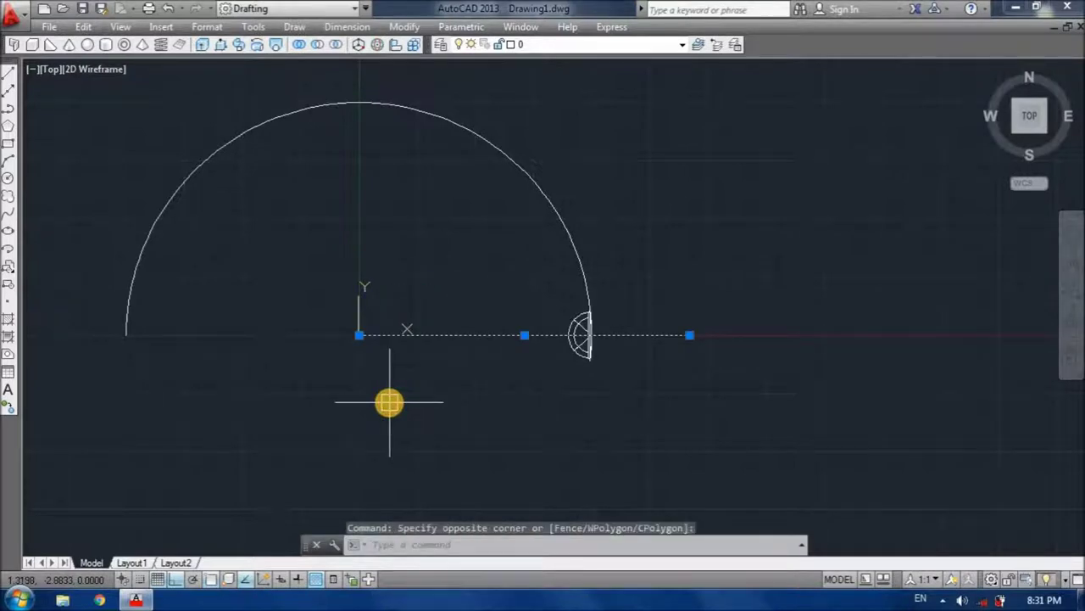
text(e)
key(Return)
scroll(399, 364, down, 2)
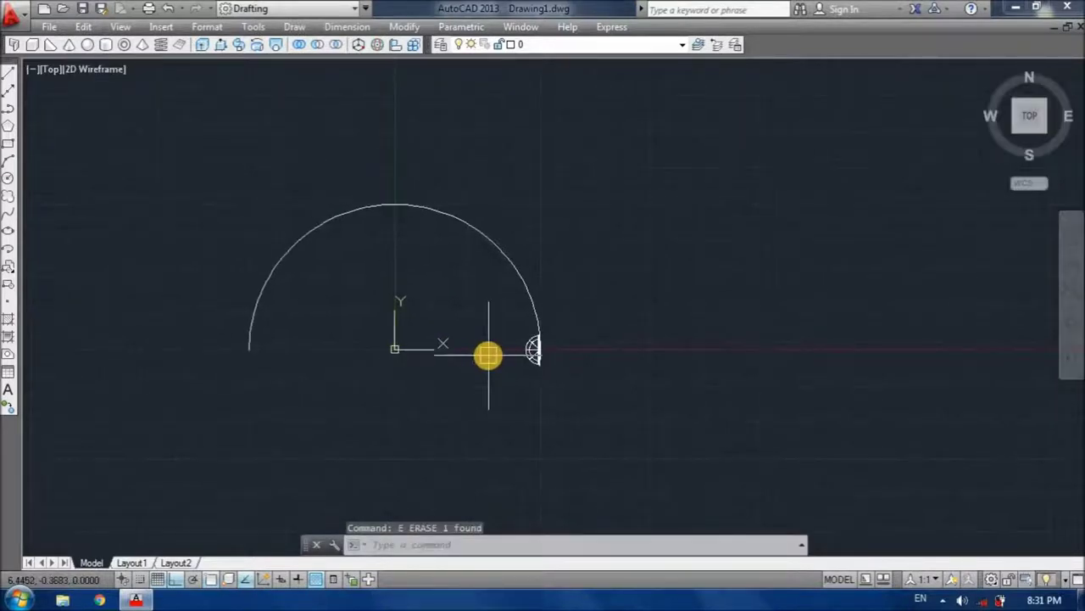
Step: Path-array the dimple solid along the semicircular arc, divided into 9 items
text(a)
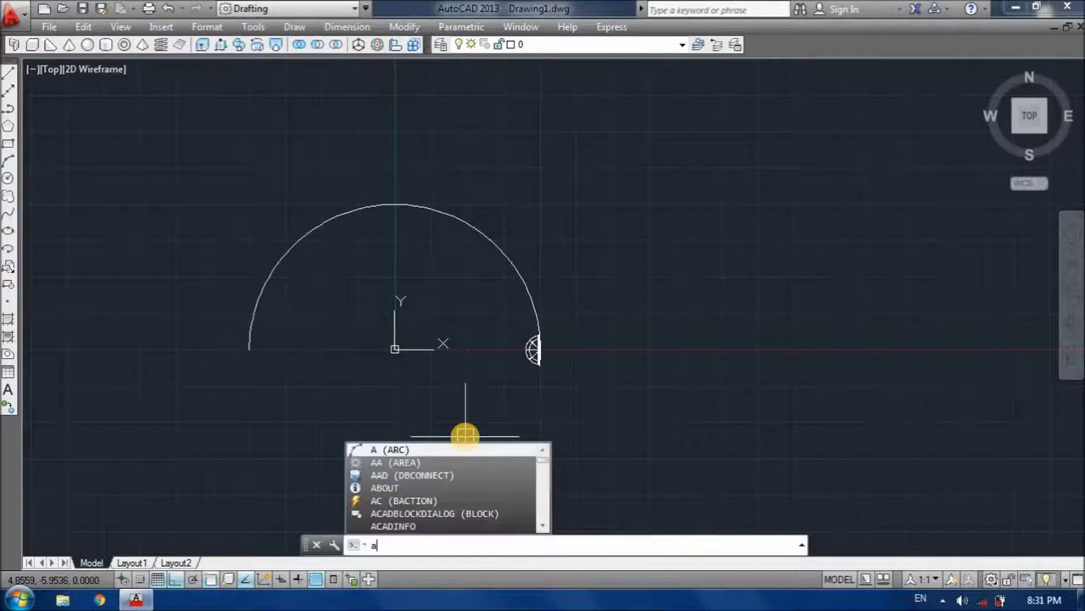
text(r)
key(Return)
scroll(498, 366, up, 2)
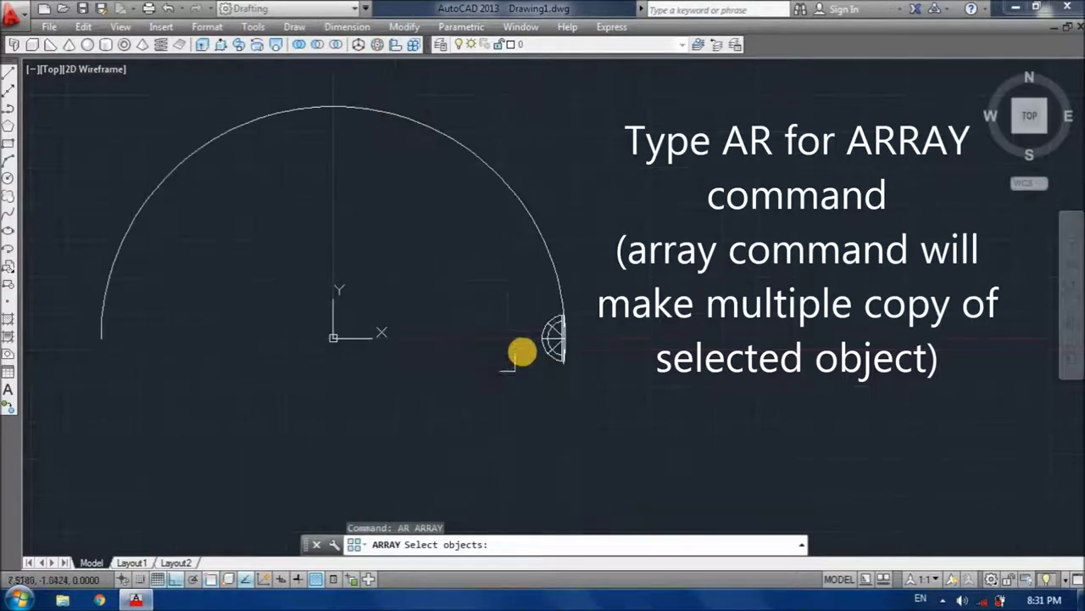
click(540, 345)
key(Return)
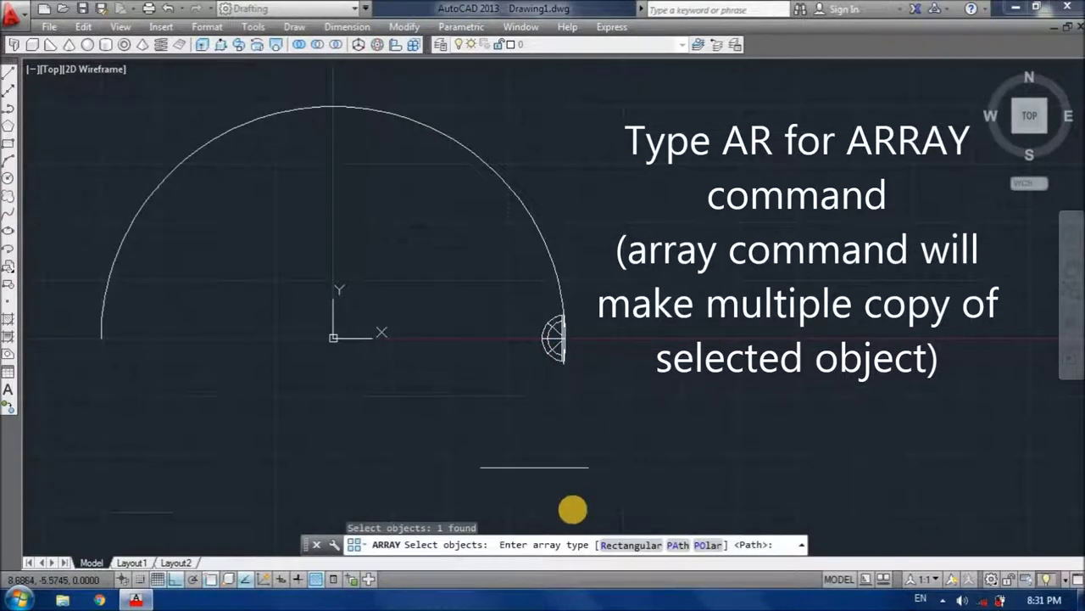
click(680, 545)
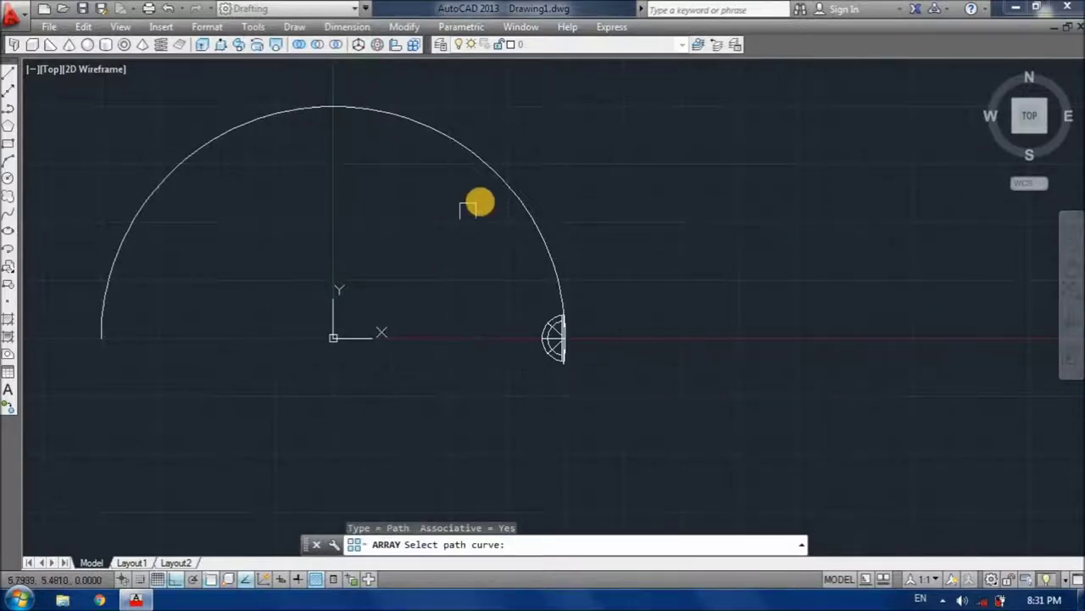
click(496, 192)
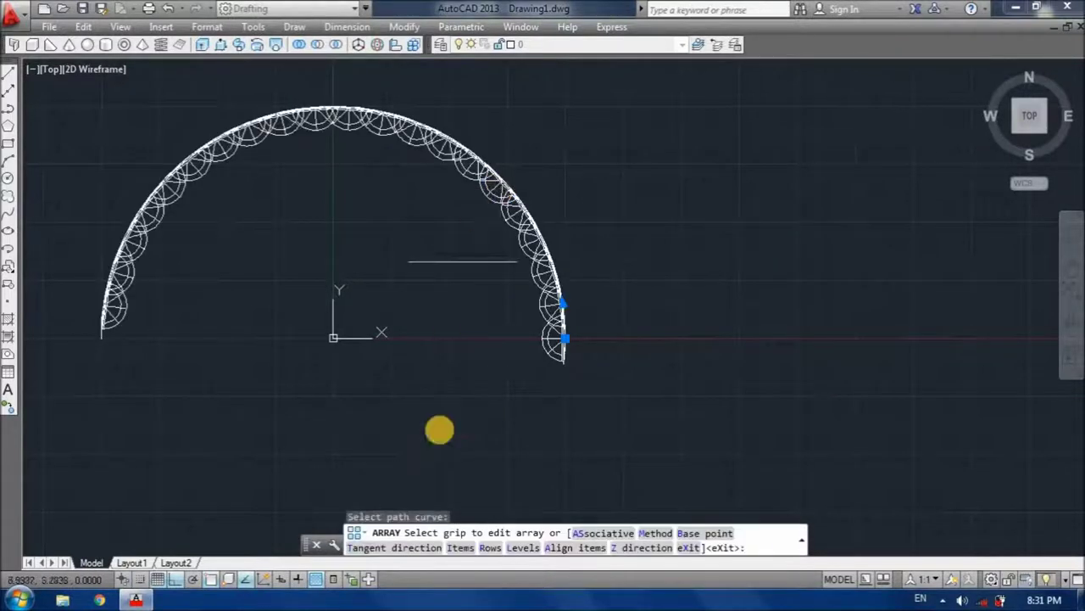
click(658, 532)
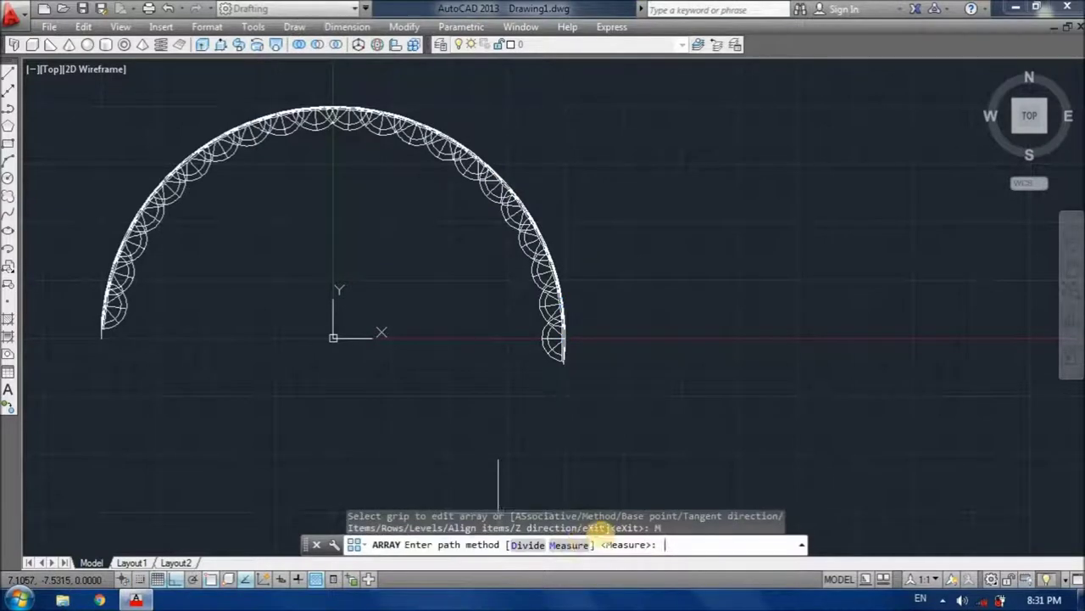
click(529, 547)
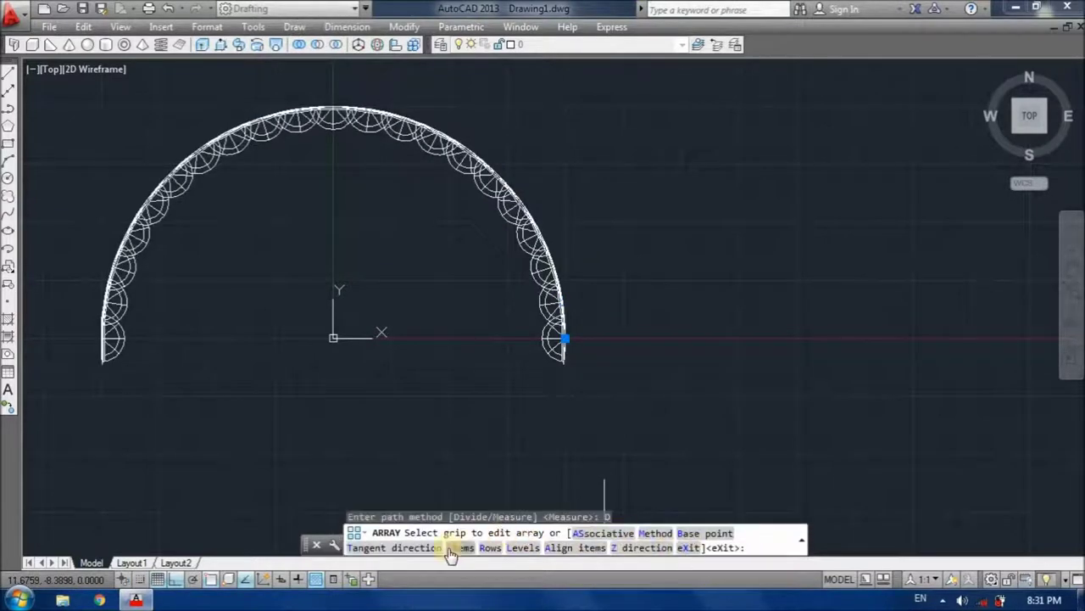
click(460, 548)
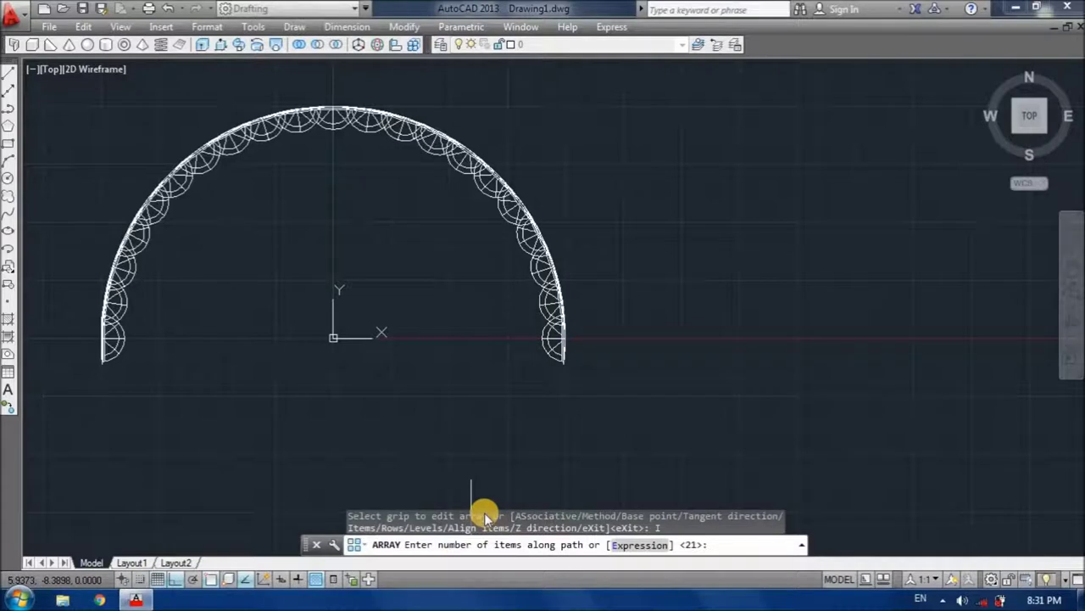
text(9)
key(Return)
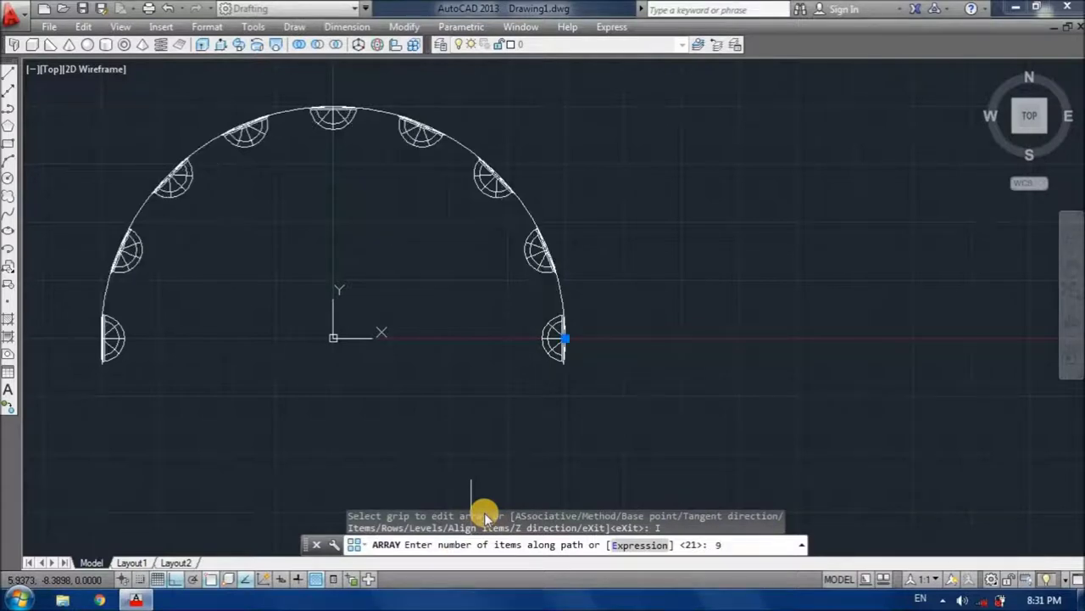
key(Return)
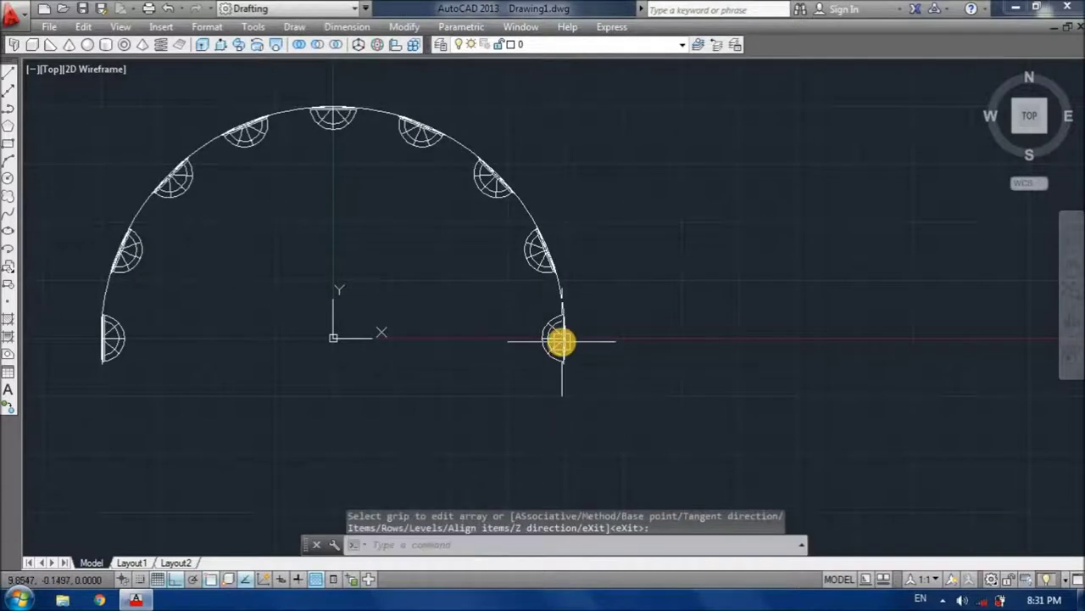
click(549, 341)
Step: Explode the path array and erase the four left-hand dimple solids
text(x)
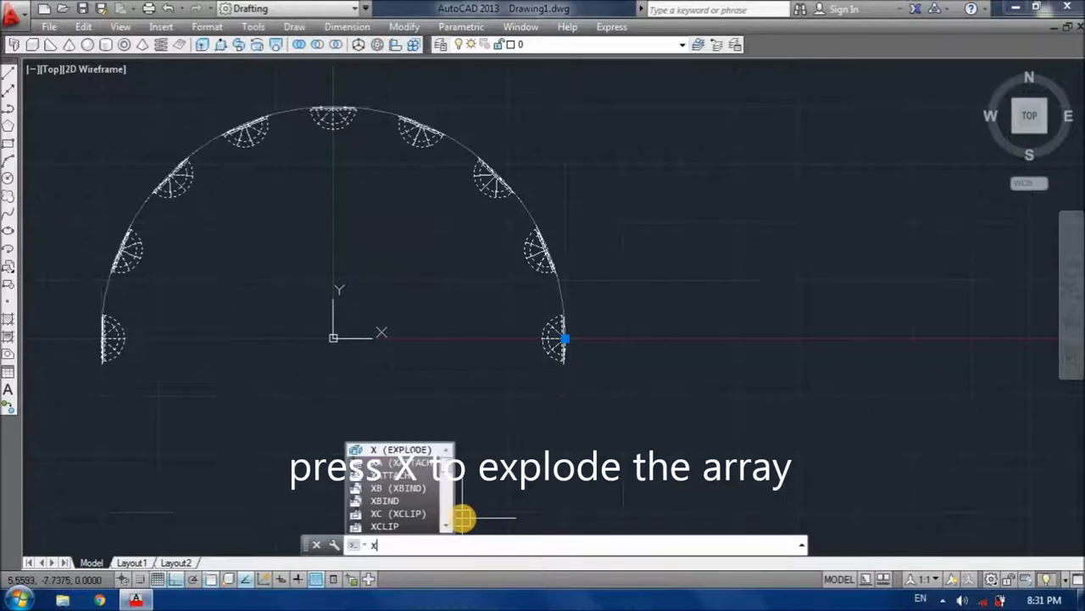
key(Return)
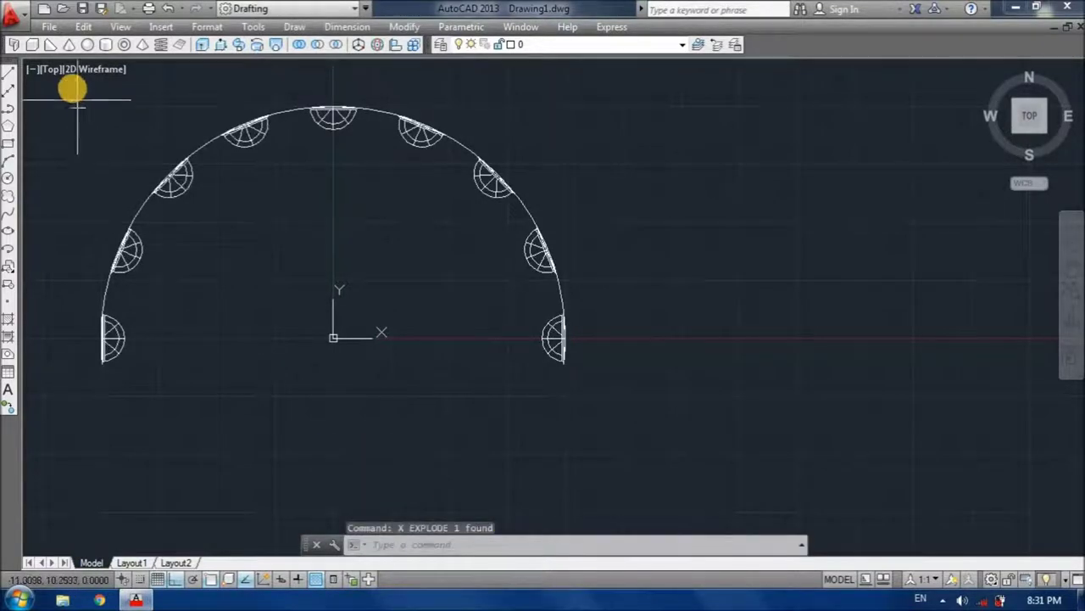
drag(73, 89, 304, 480)
click(303, 479)
text(e)
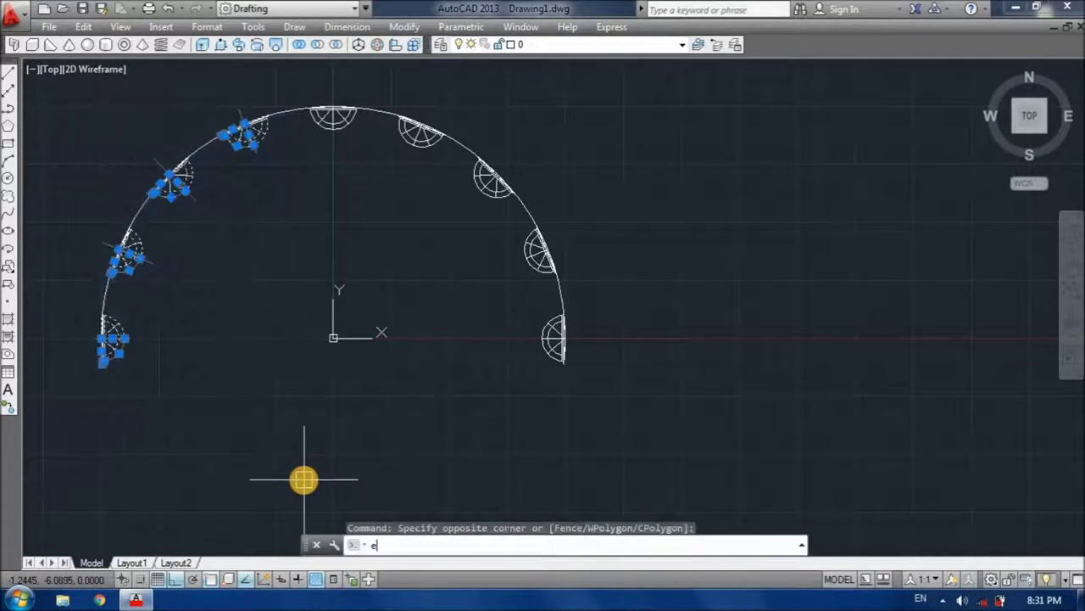
key(Return)
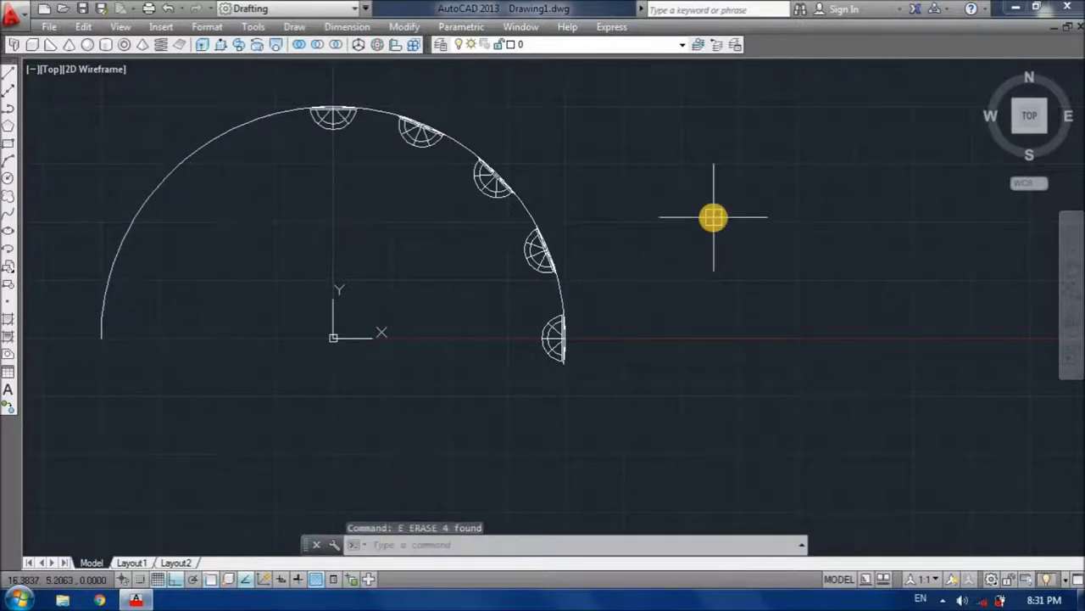
Step: Switch to Top view, then southeast isometric, and select the arc with its solids
text(-v)
key(Return)
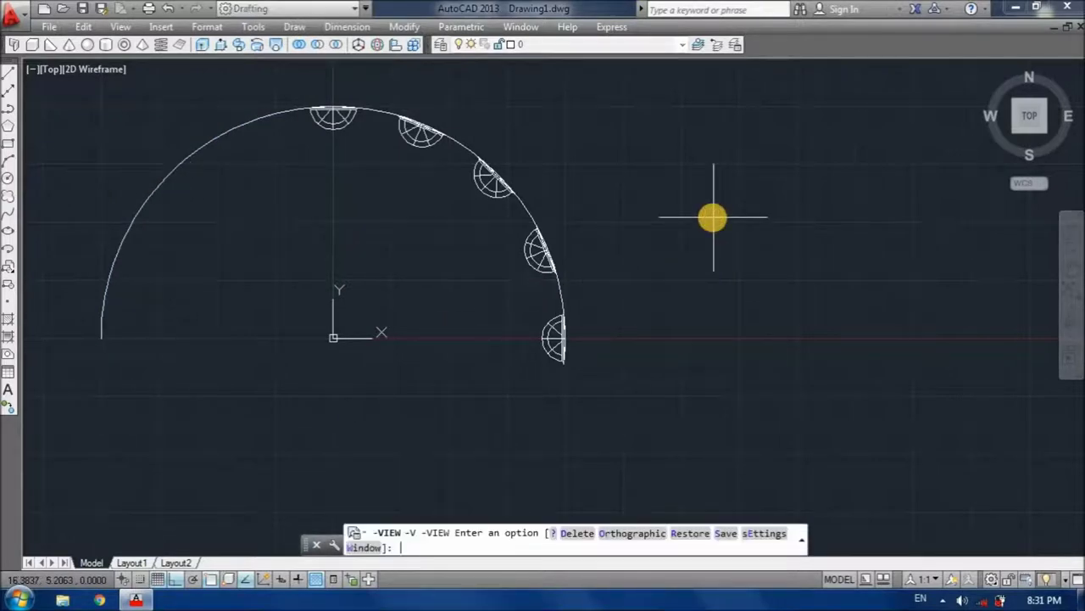
text(t)
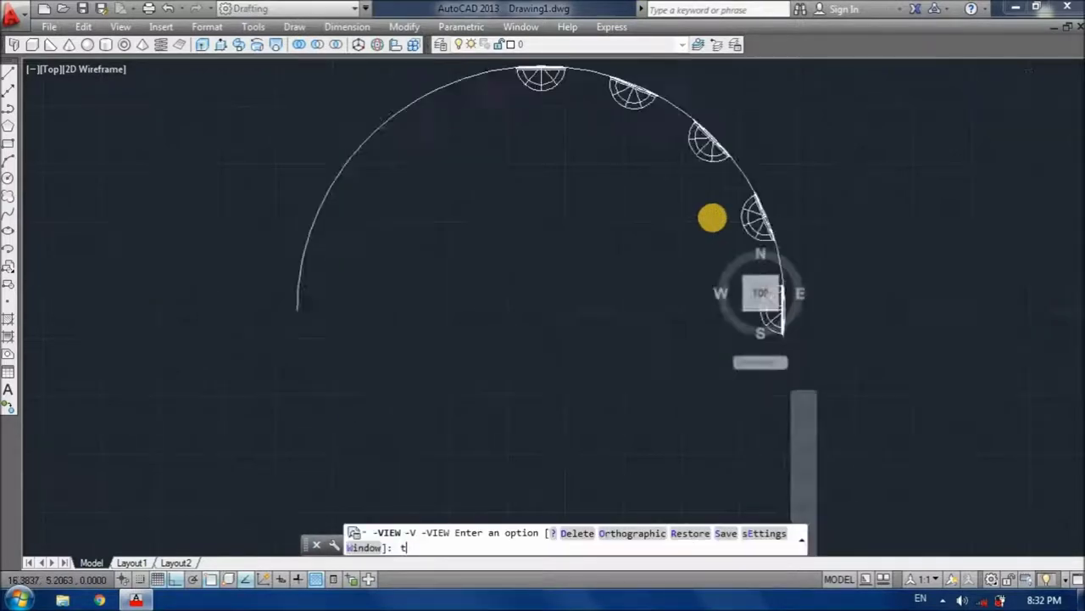
key(Return)
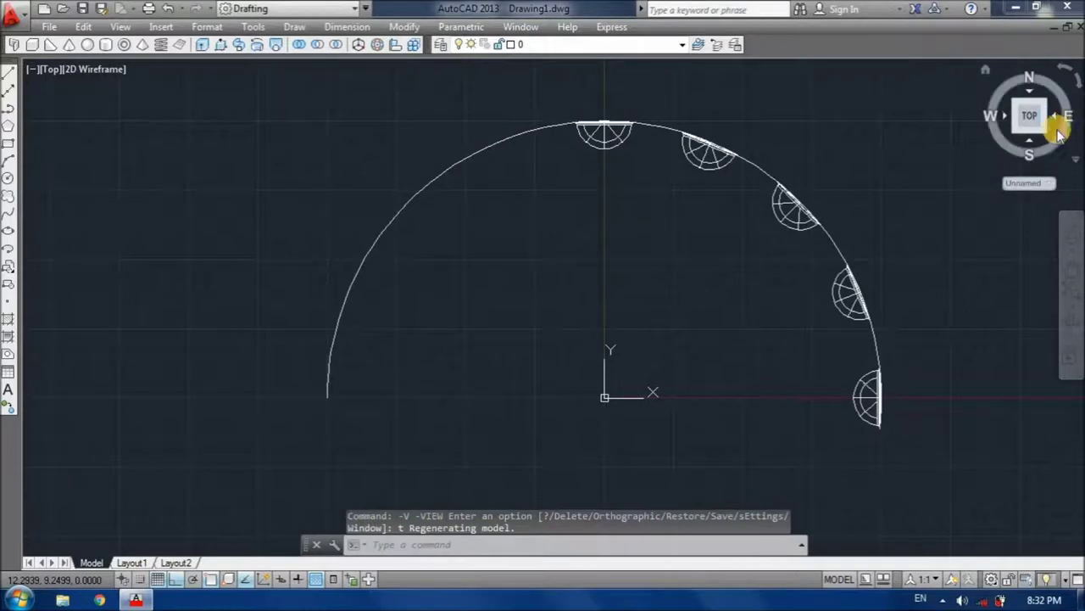
click(1049, 137)
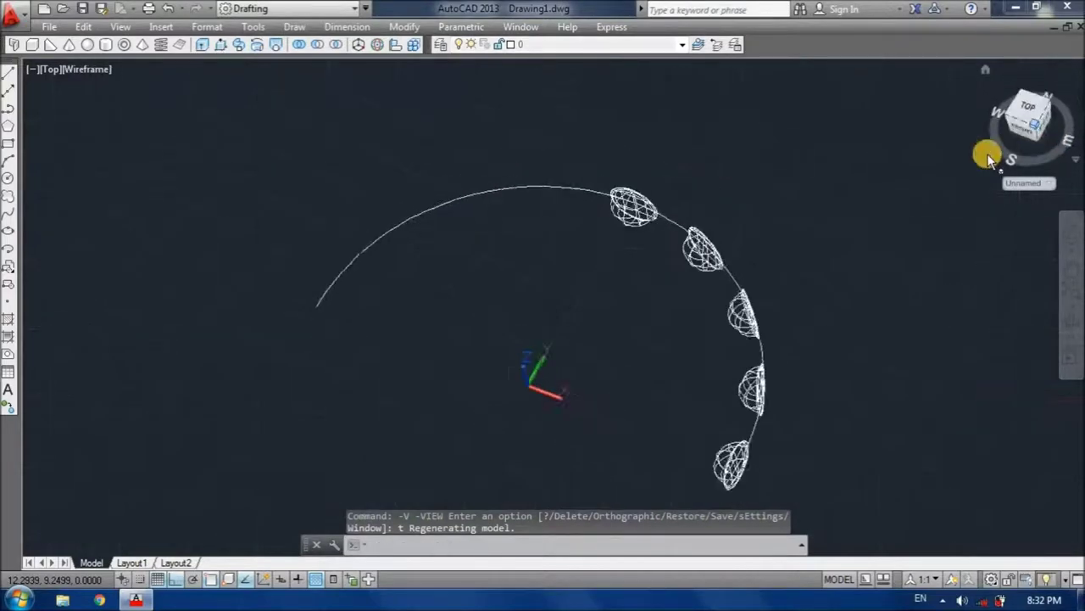
click(159, 137)
click(803, 472)
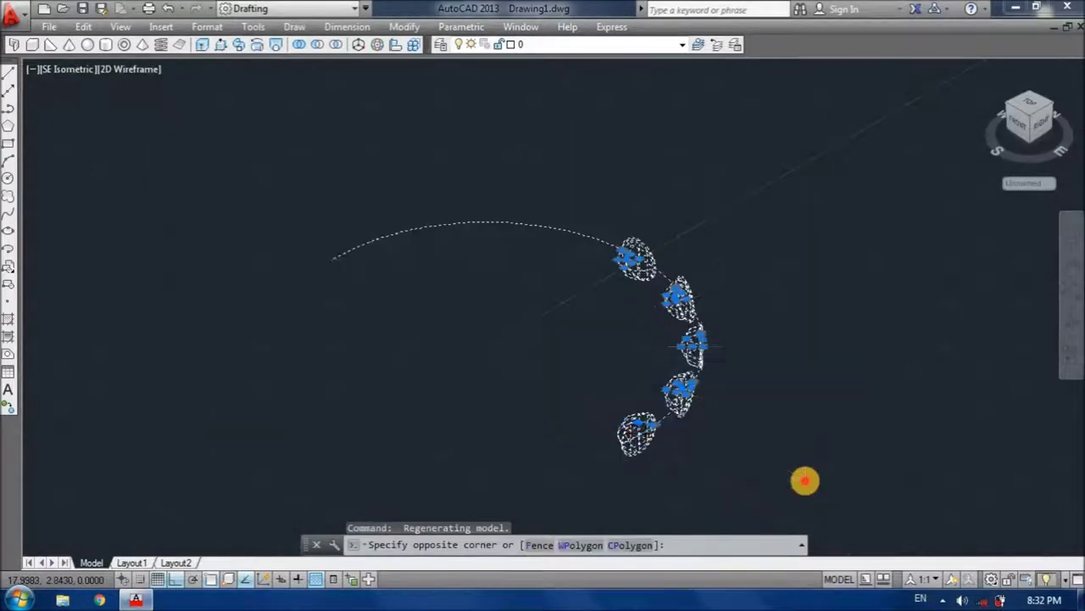
Step: 3DROTATE the arc and five solids about the X axis through 0,0,0 to stand upright
text(3dr)
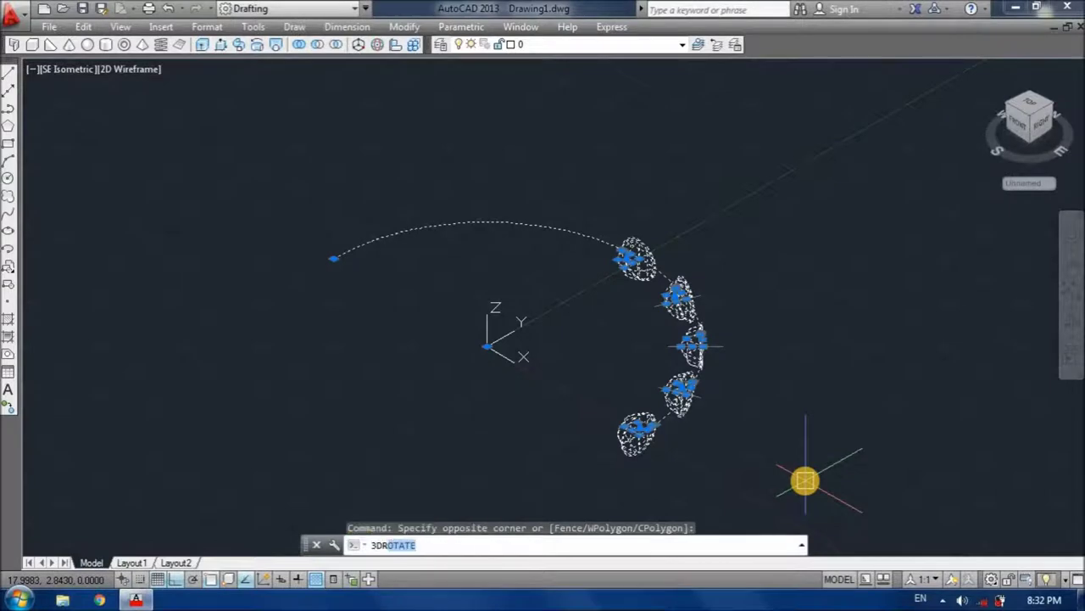
key(Return)
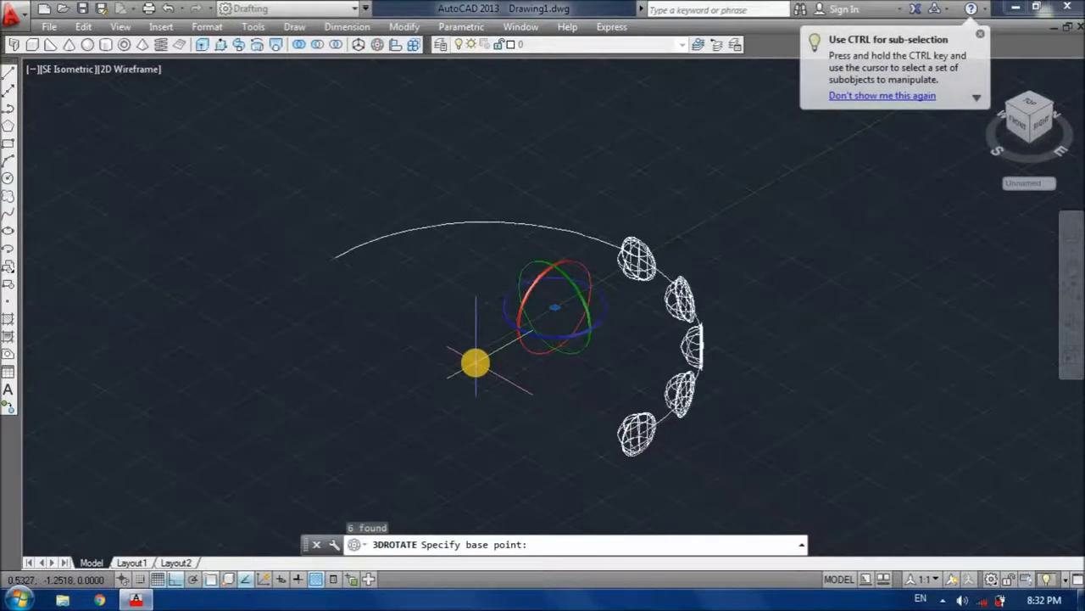
key(Return)
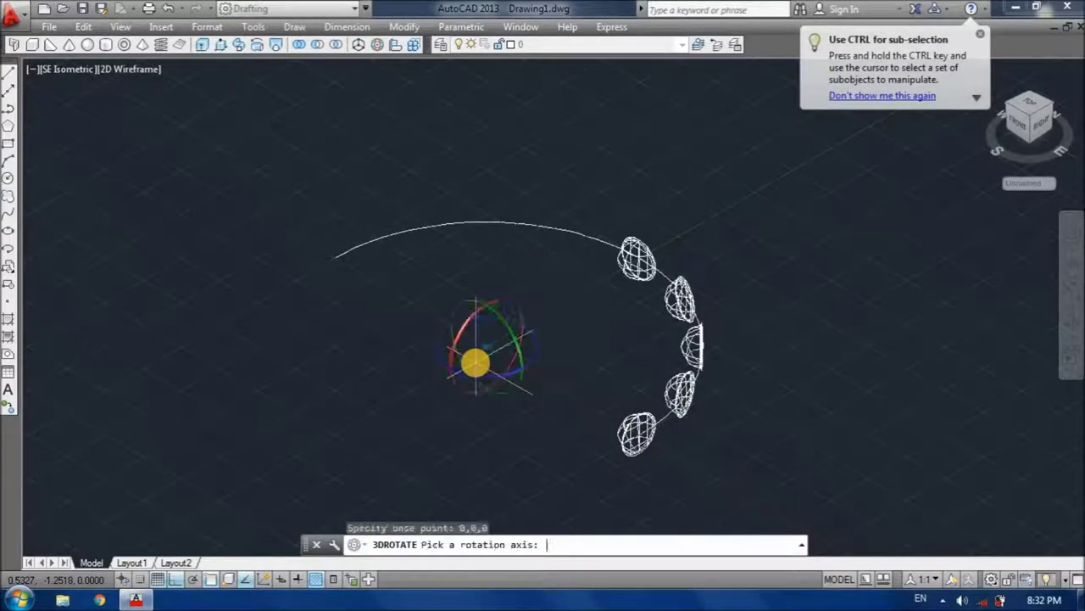
click(517, 309)
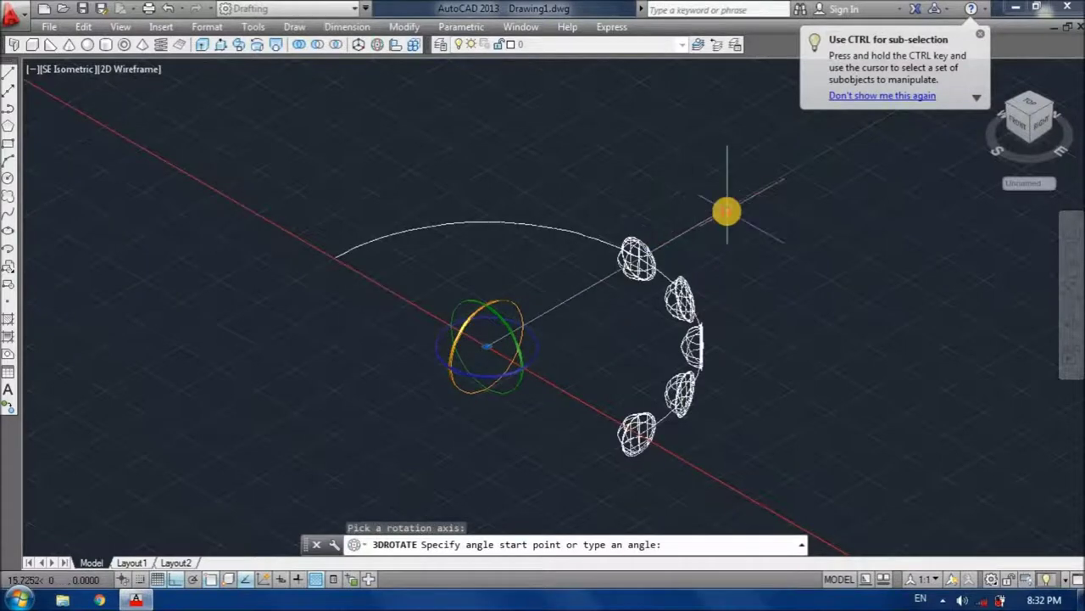
click(695, 179)
key(Escape)
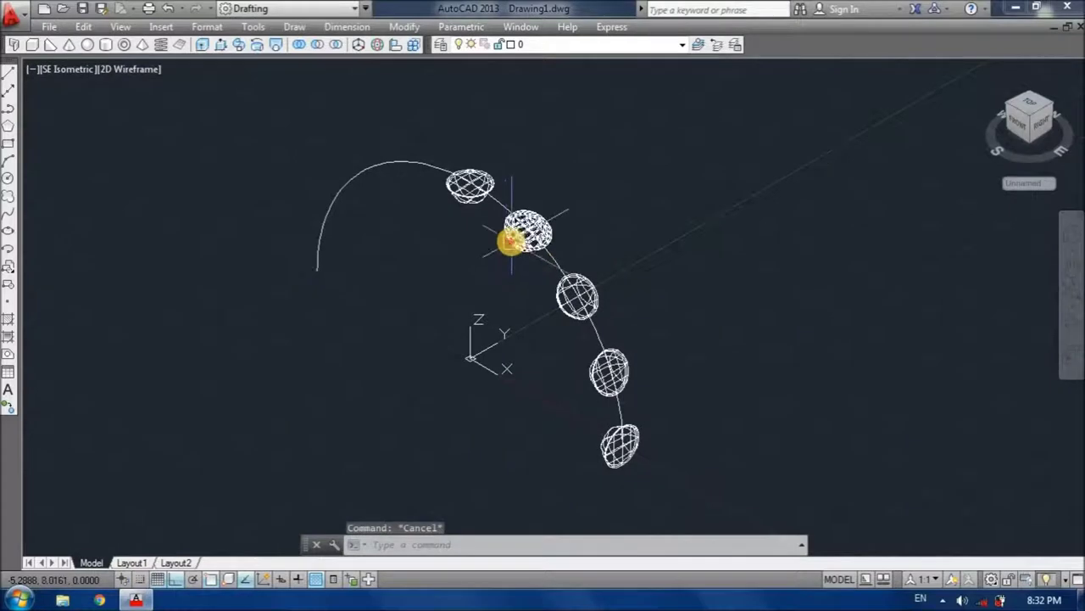
click(517, 232)
Step: Polar-array the top dimple around the origin into a ring of six and explode it
text(AR)
key(Return)
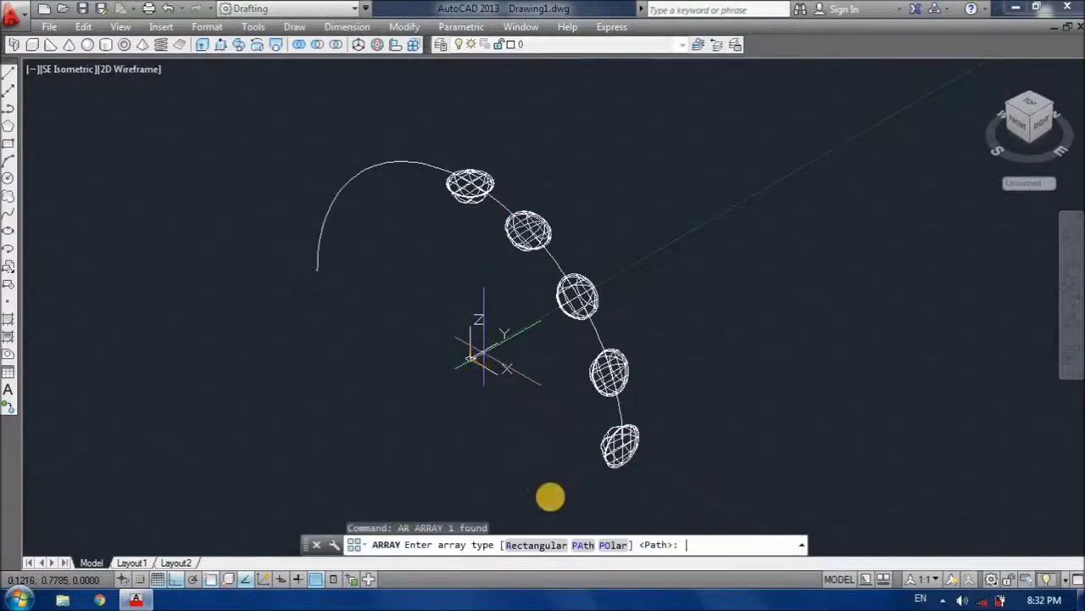
click(607, 547)
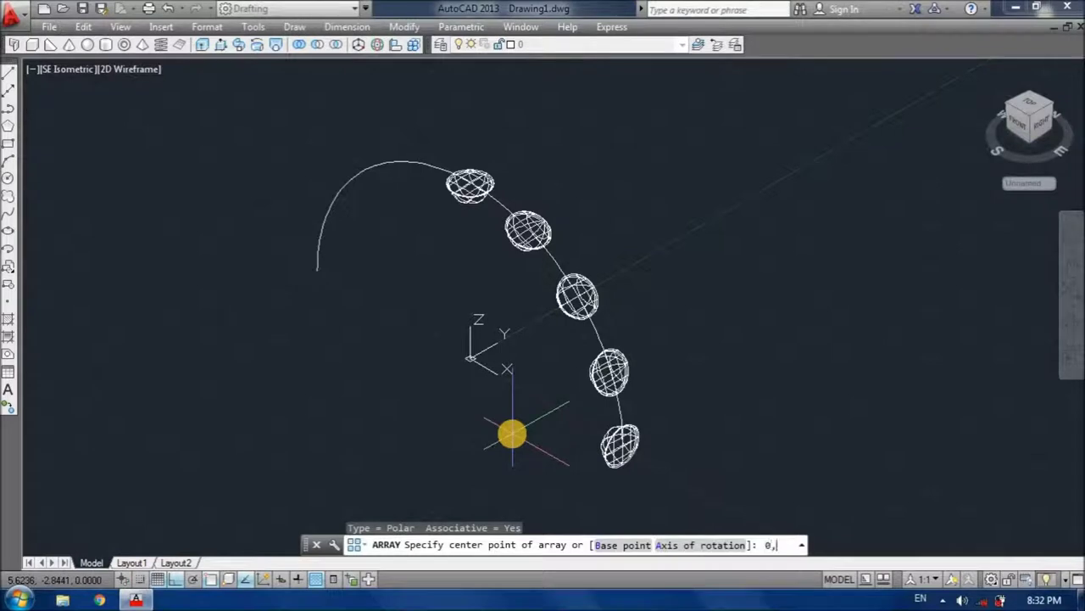
text(0)
key(Return)
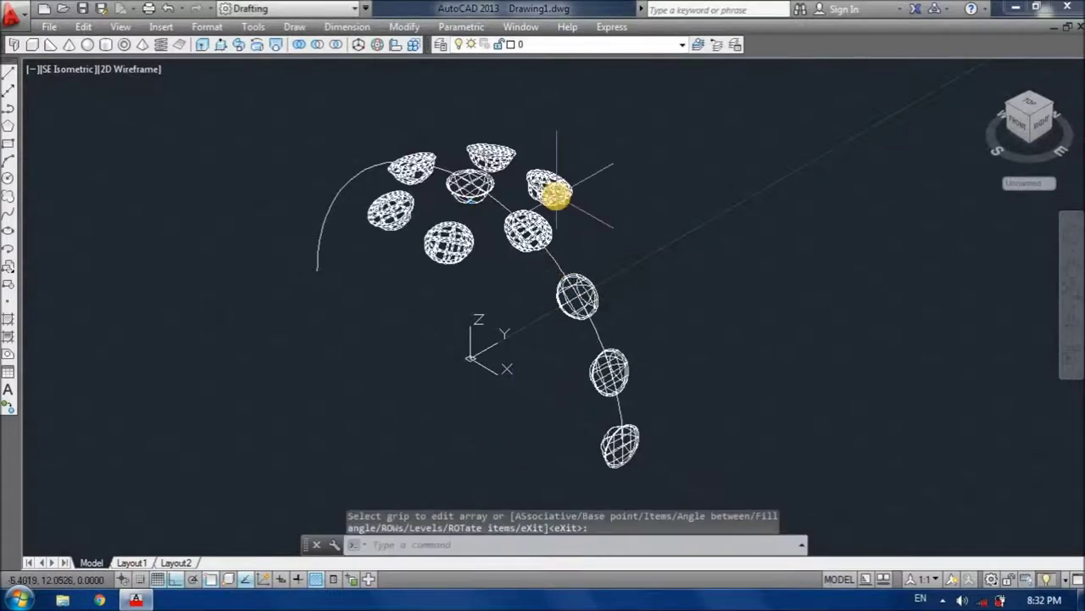
key(Return)
text(x)
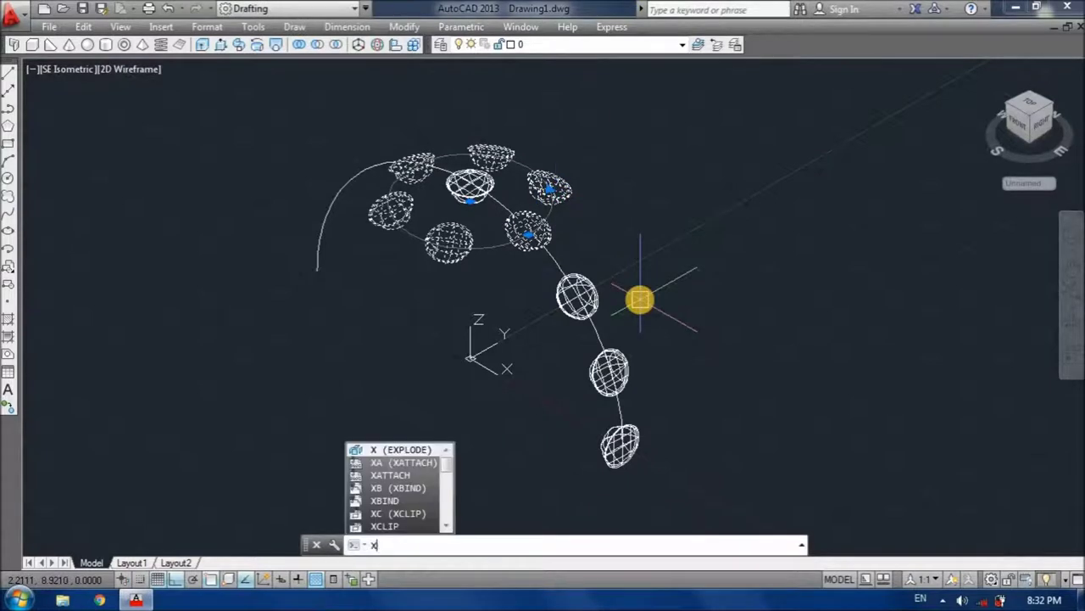
key(Return)
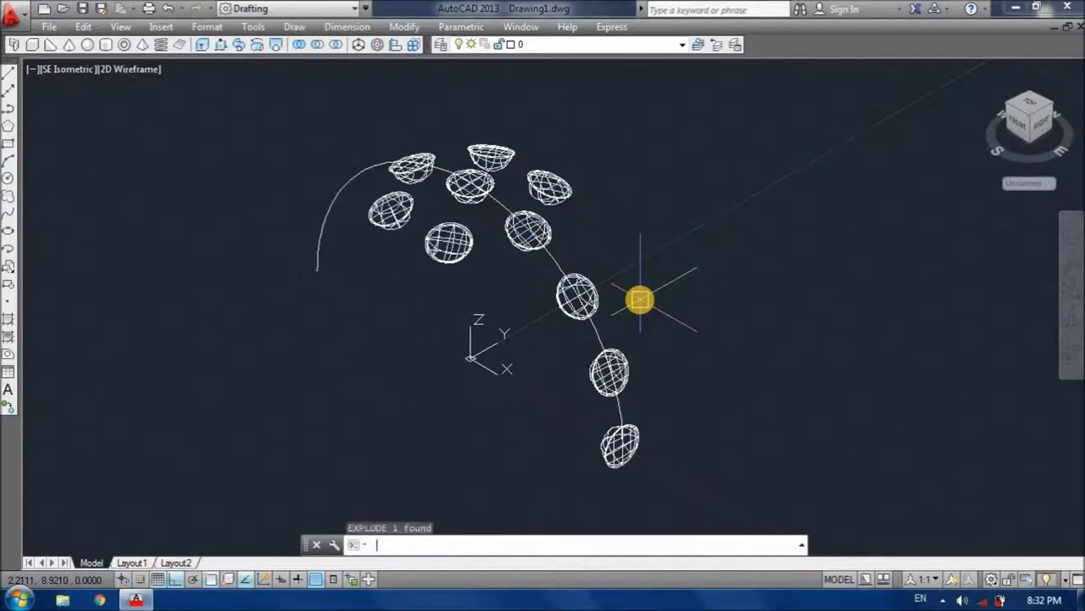
text(ar)
key(Return)
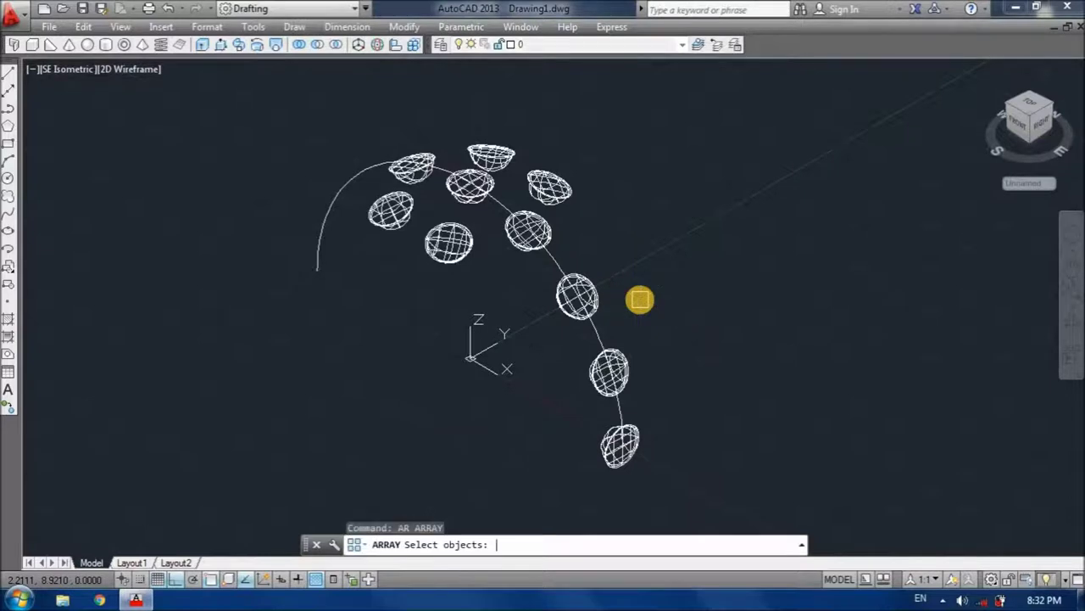
Step: Polar-array the next sphere on the arc into a ring of 12 around 0,0,0
click(593, 275)
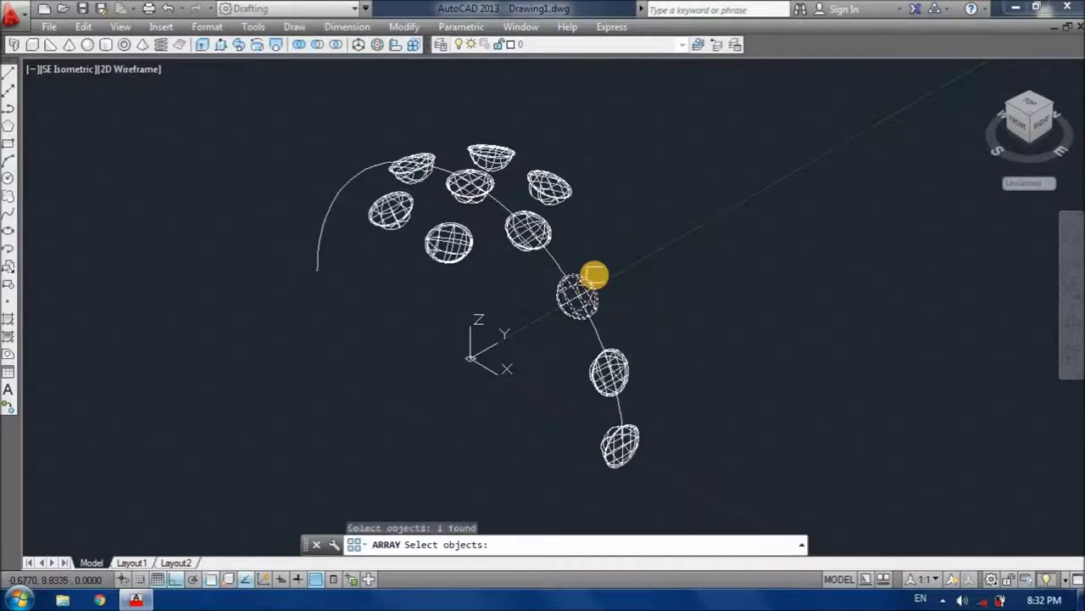
key(Return)
key(Return)
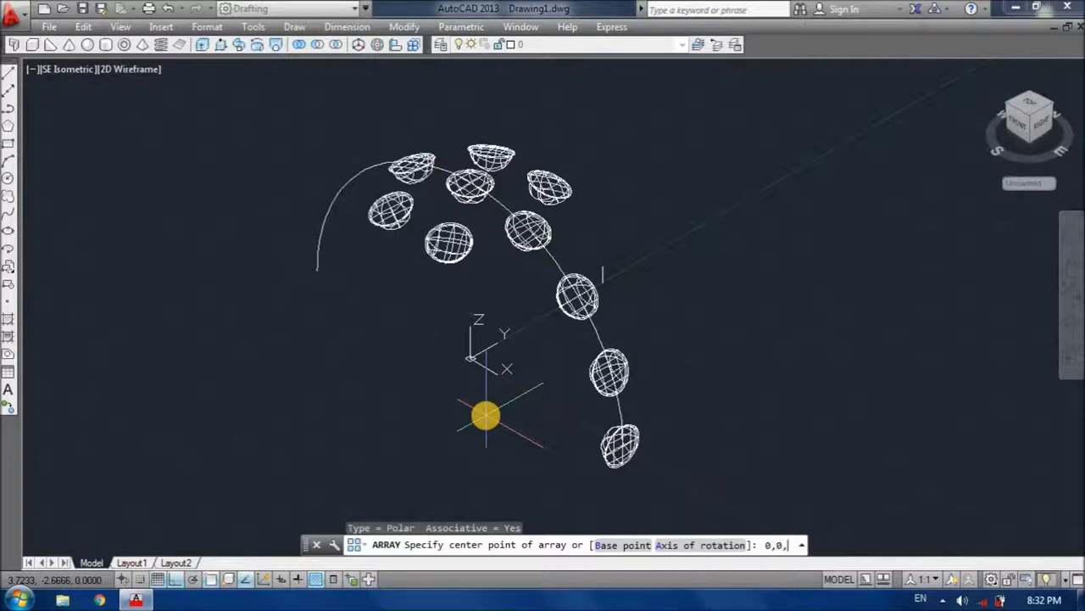
key(Return)
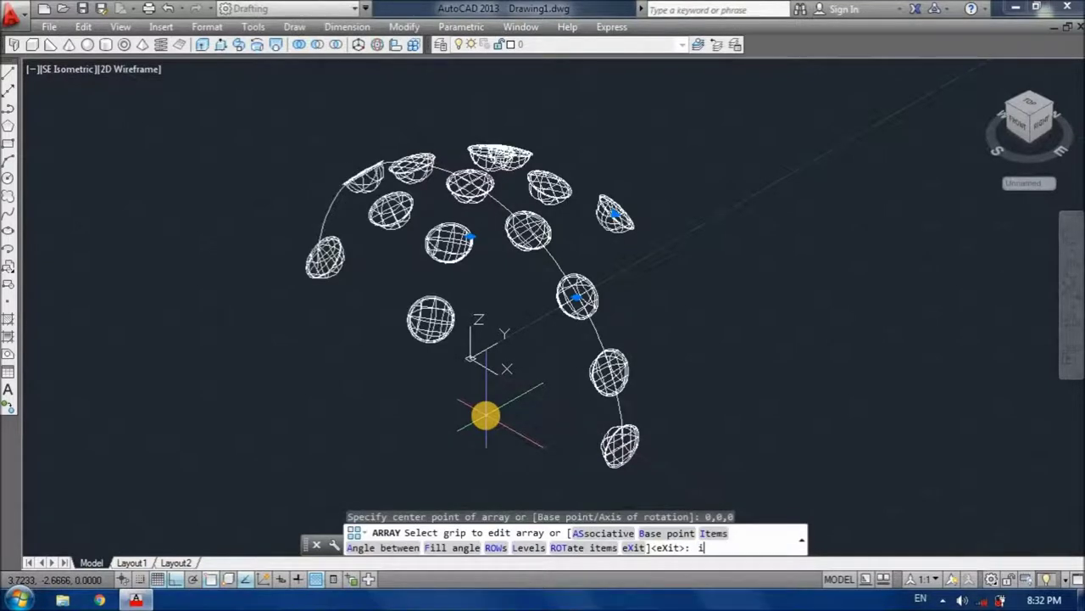
key(Return)
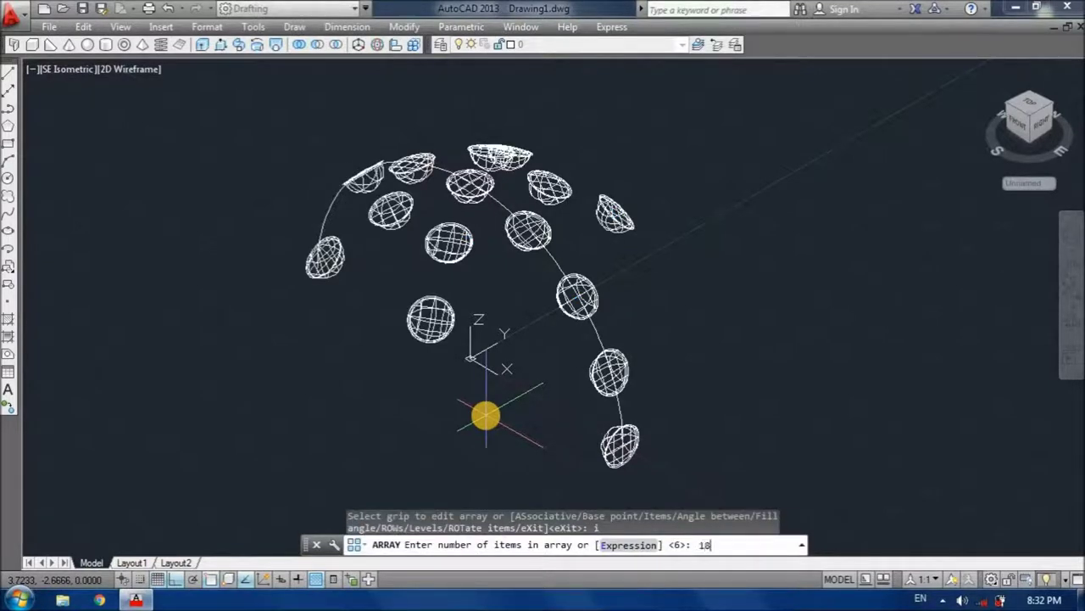
key(Return)
key(Return)
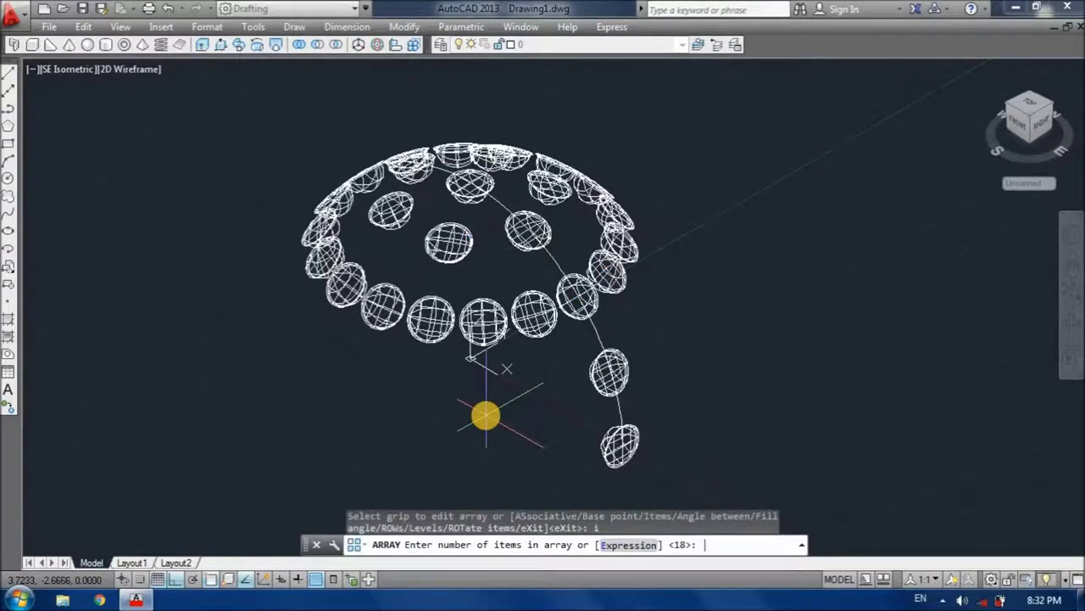
text(12)
key(Return)
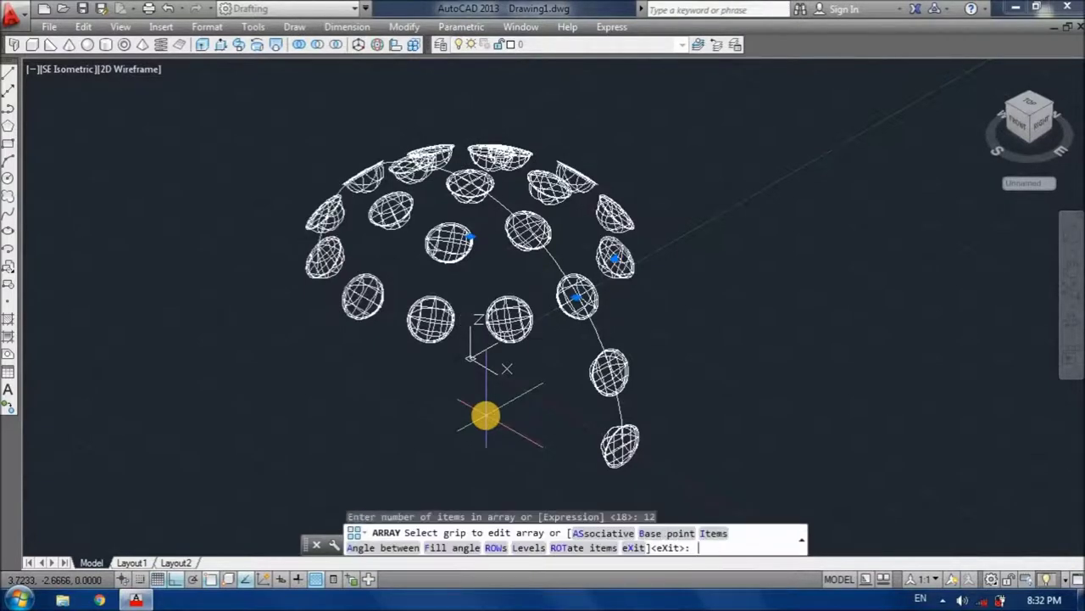
key(Return)
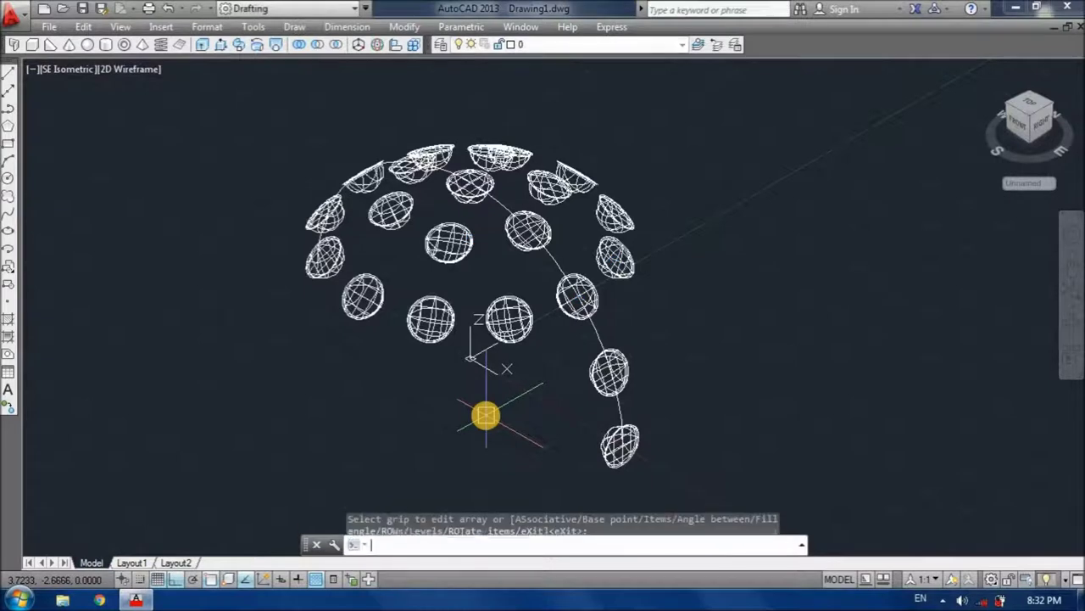
Step: Window-select the 12-dimple ring and explode it into separate solids
click(406, 388)
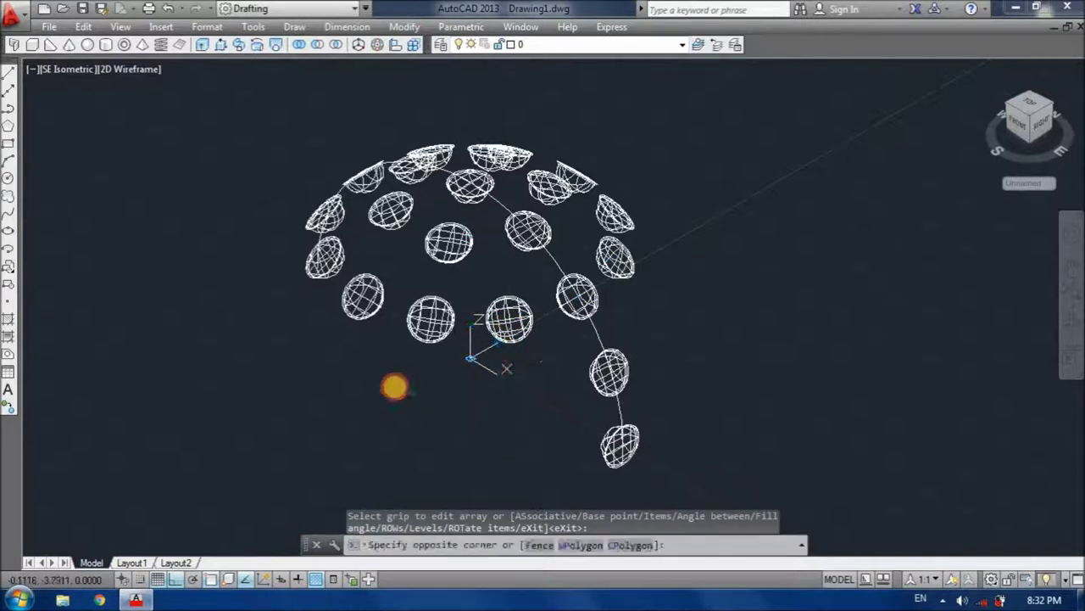
click(373, 344)
click(380, 387)
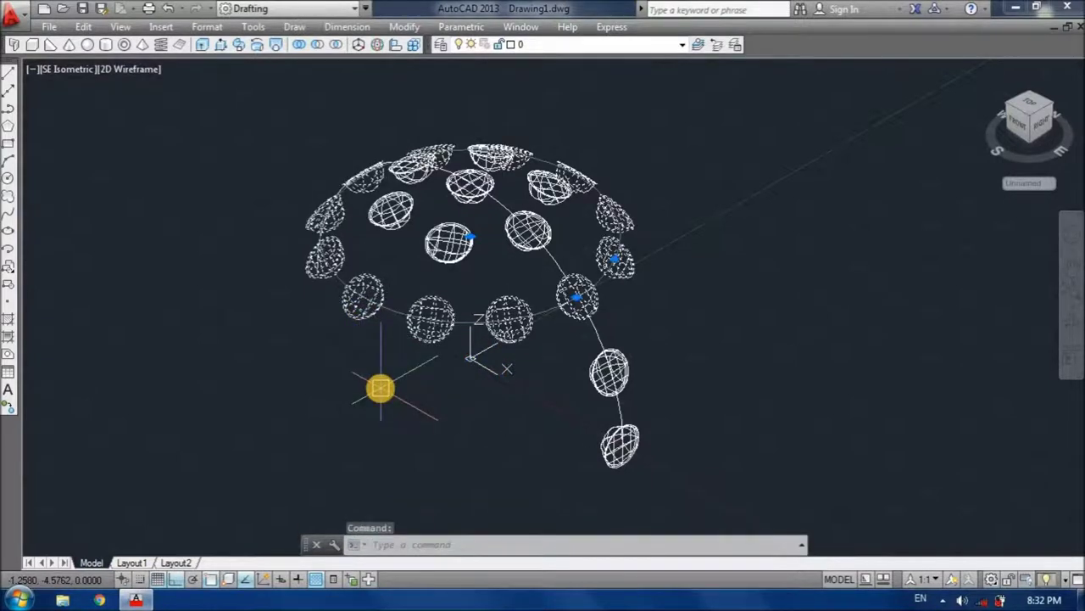
text(x)
key(Return)
middle_drag(542, 421, 487, 358)
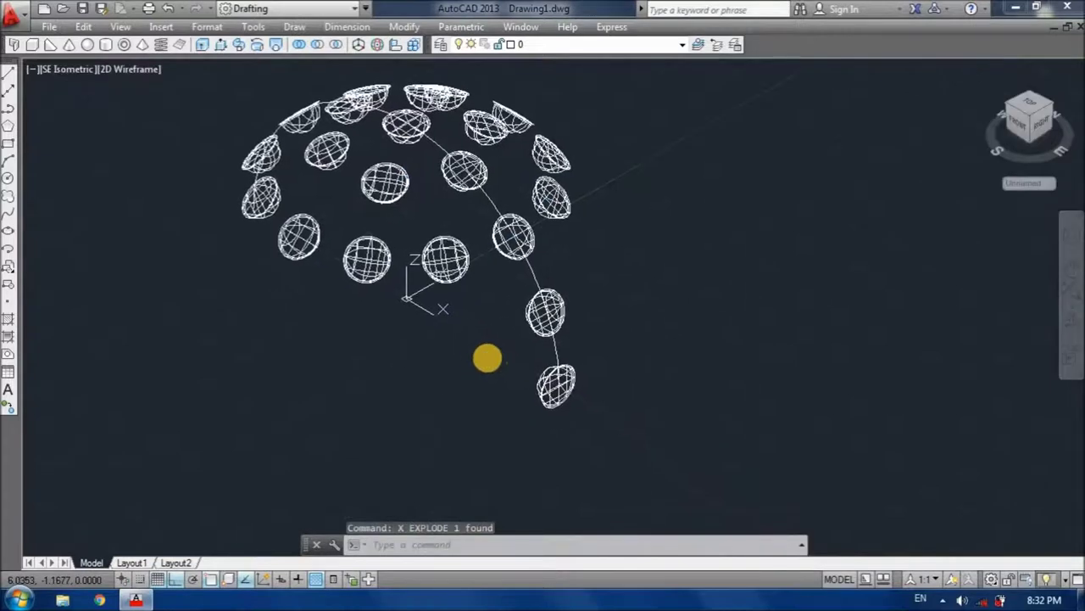
Step: Polar-array the next sphere down with AR into a ring of 18 around the origin
click(528, 320)
text(A)
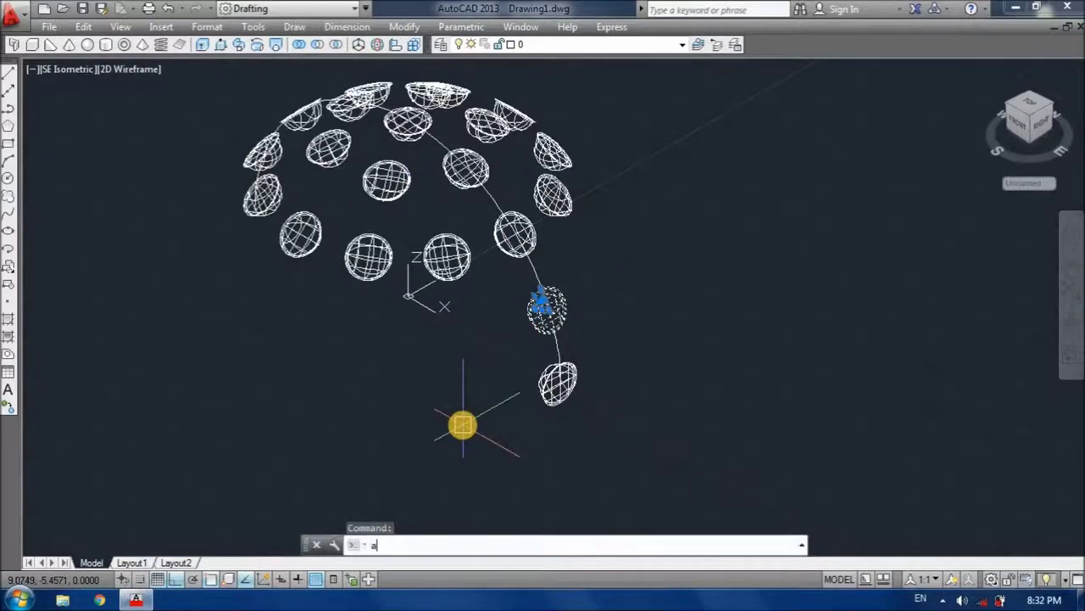
text(R)
key(Return)
key(Return)
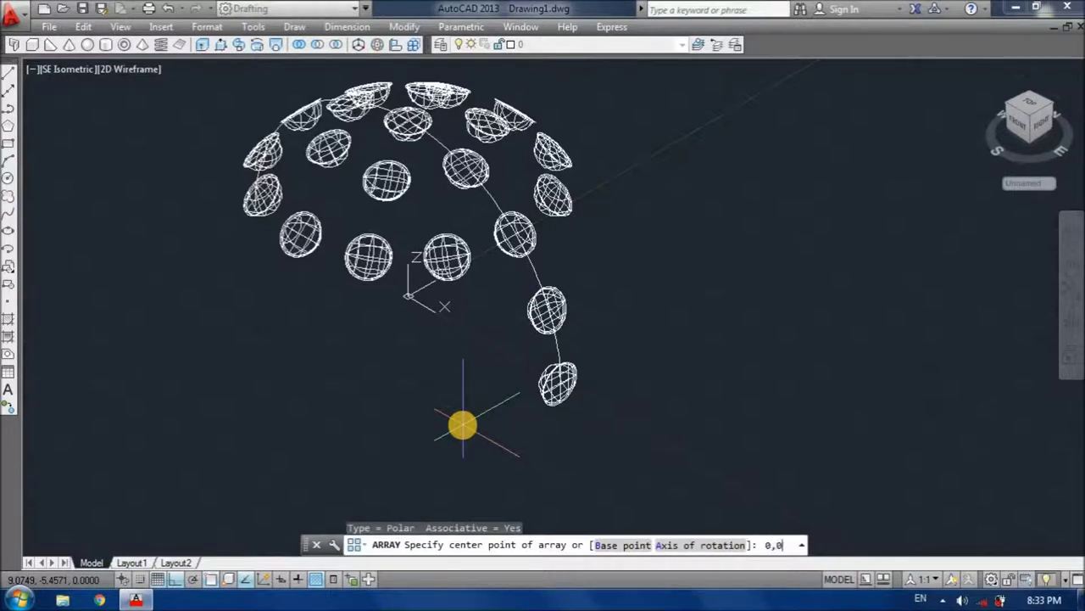
key(Return)
key(Return)
text(18)
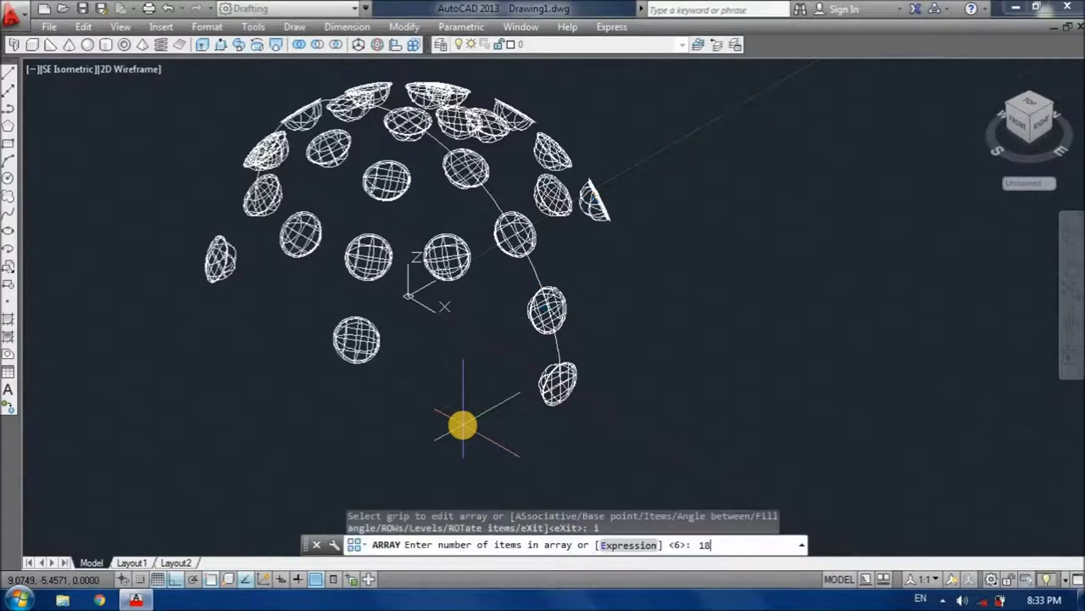
key(Return)
key(Return)
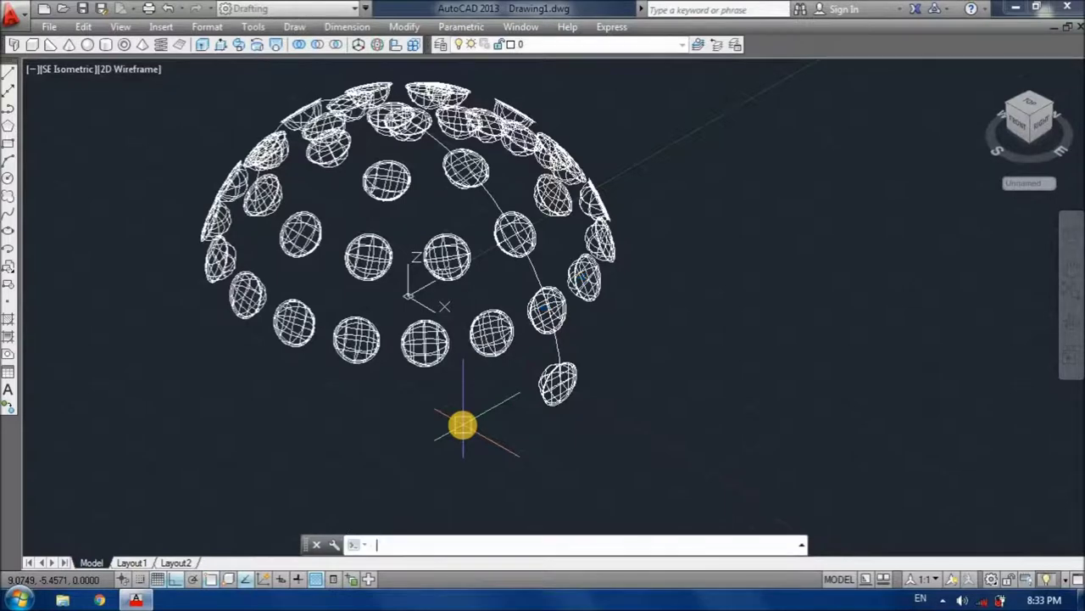
Step: Explode the 18-dimple ring into separate solids and pick the lowest sphere
text(x)
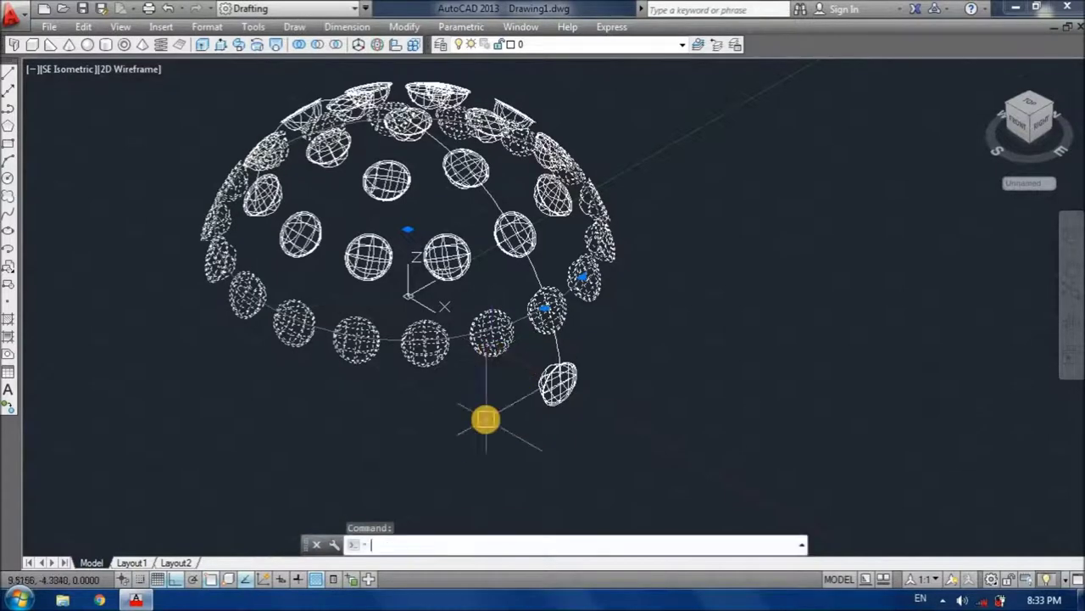
key(Return)
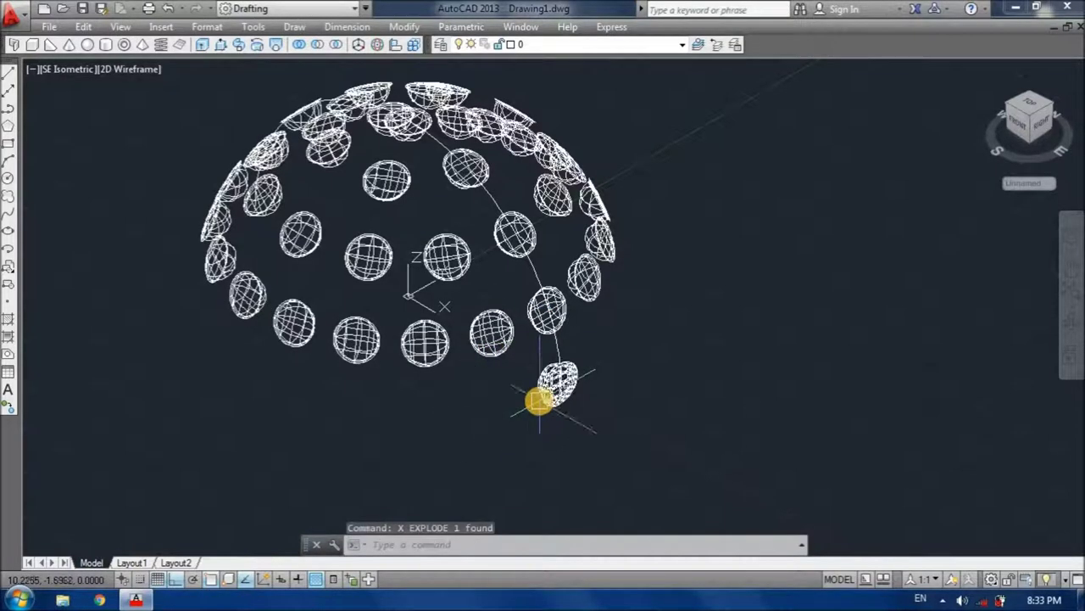
click(539, 404)
Step: Polar-array the lowest sphere with AR into a ring of 20 around the origin
text(ar)
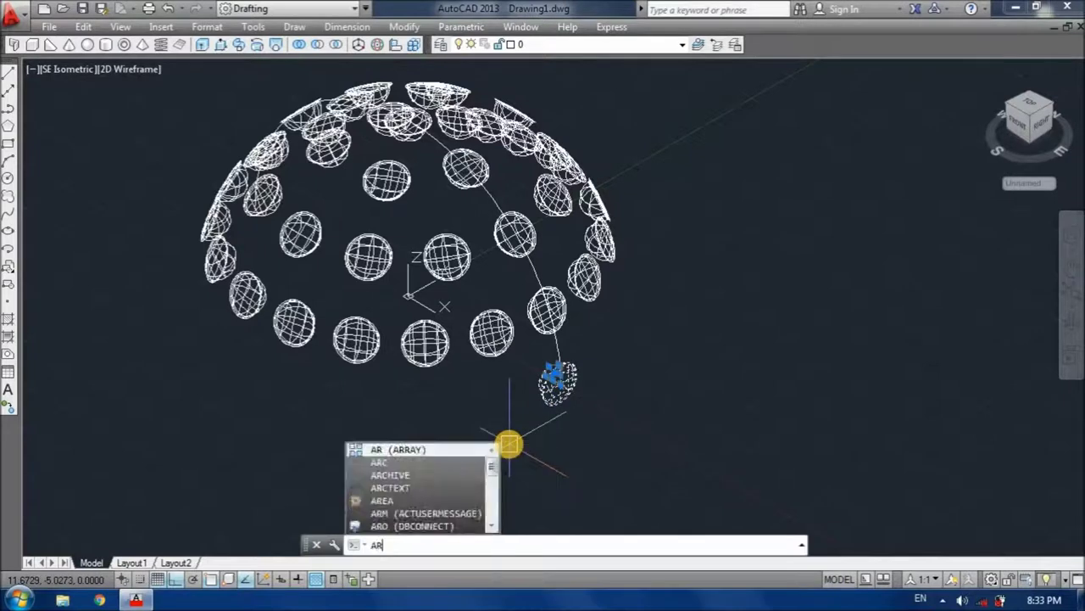
key(Return)
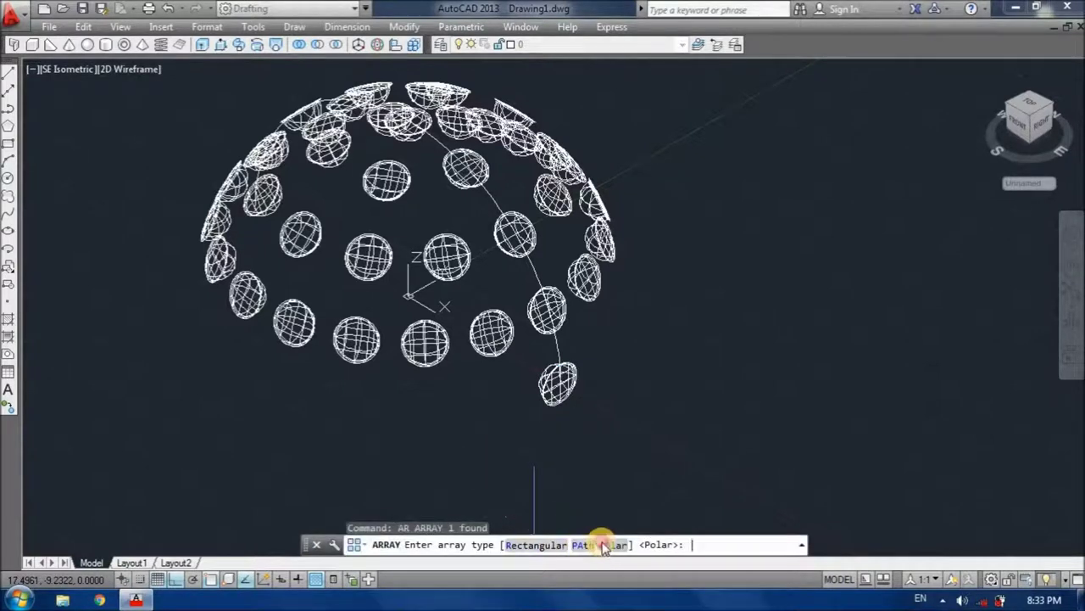
click(603, 545)
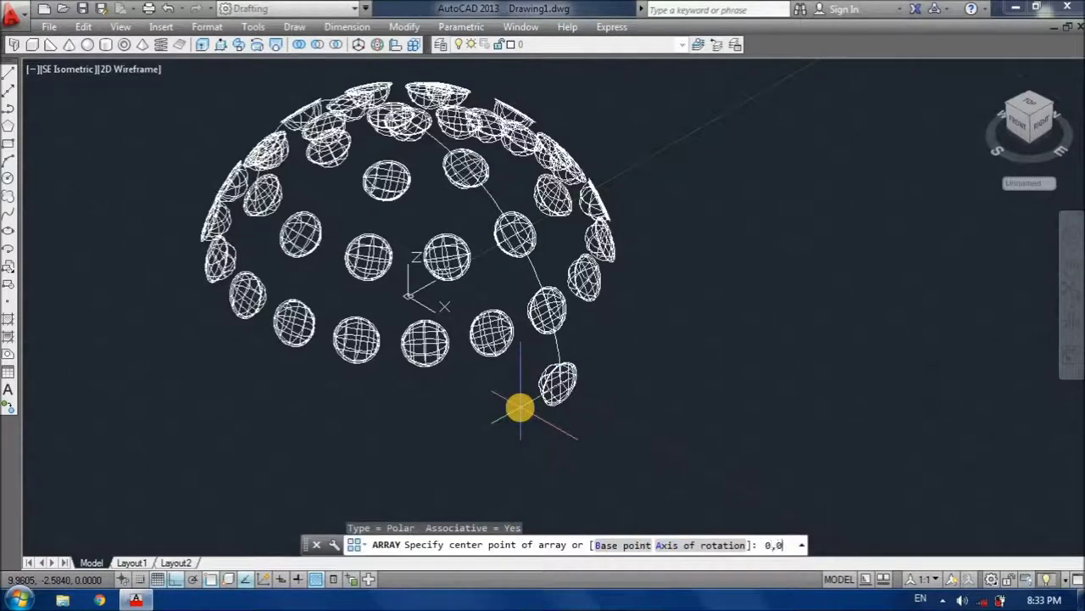
key(Return)
key(Return)
text(22)
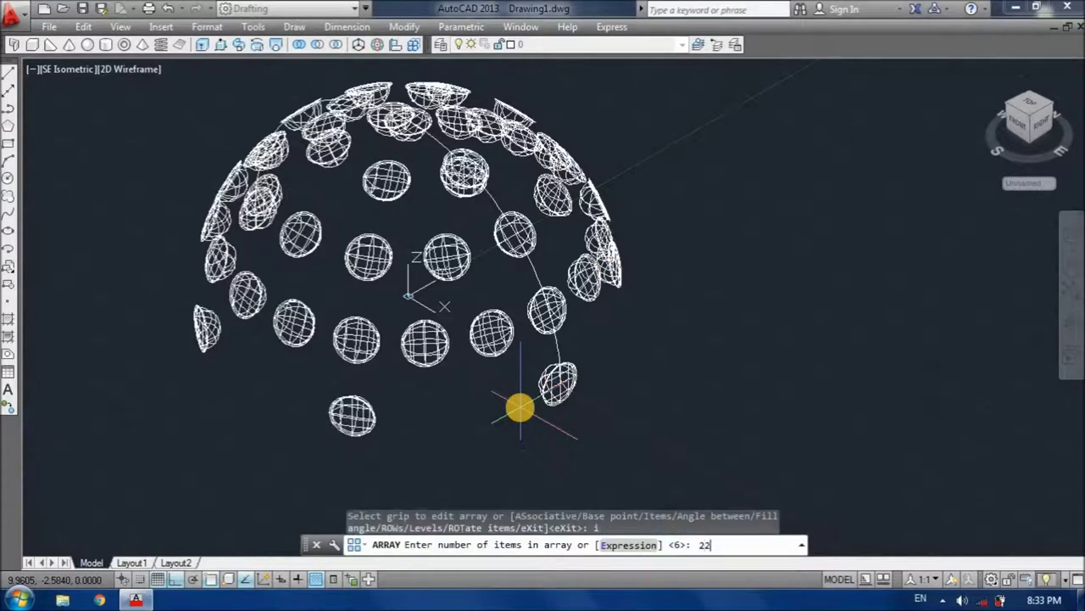
key(Return)
text(i)
key(Return)
text(20)
key(Return)
key(Return)
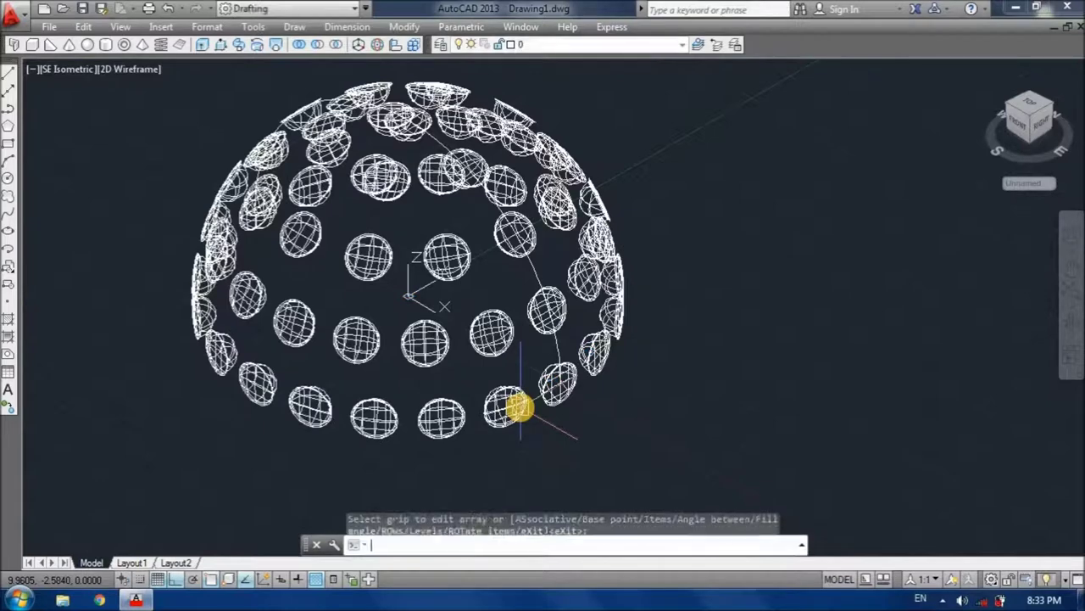
key(Return)
Step: Select the bottom ring and explode it into separate solids
click(517, 407)
text(x)
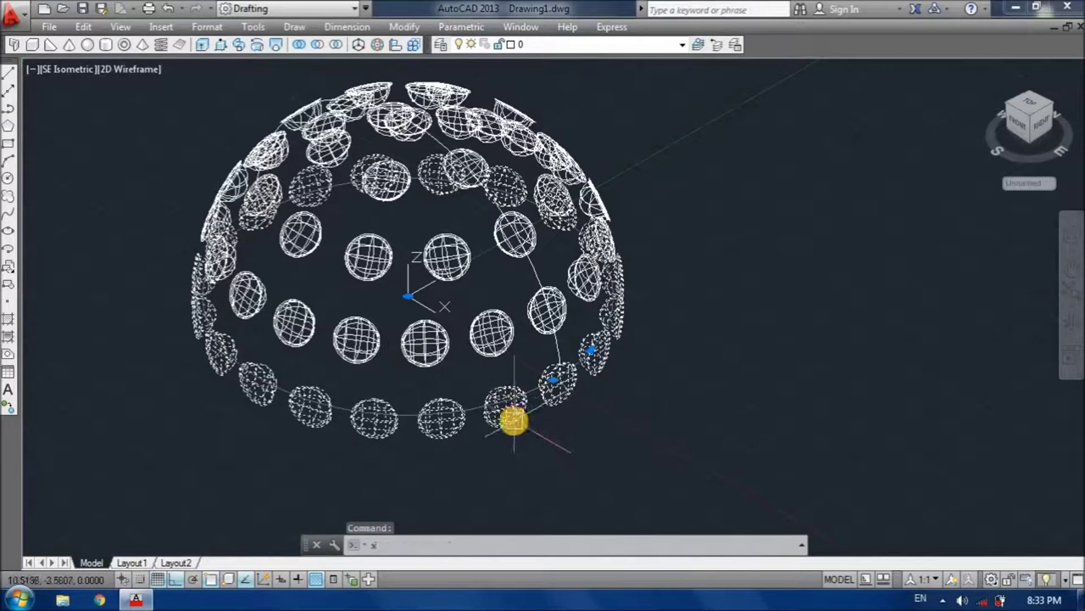
key(Return)
scroll(591, 418, down, 2)
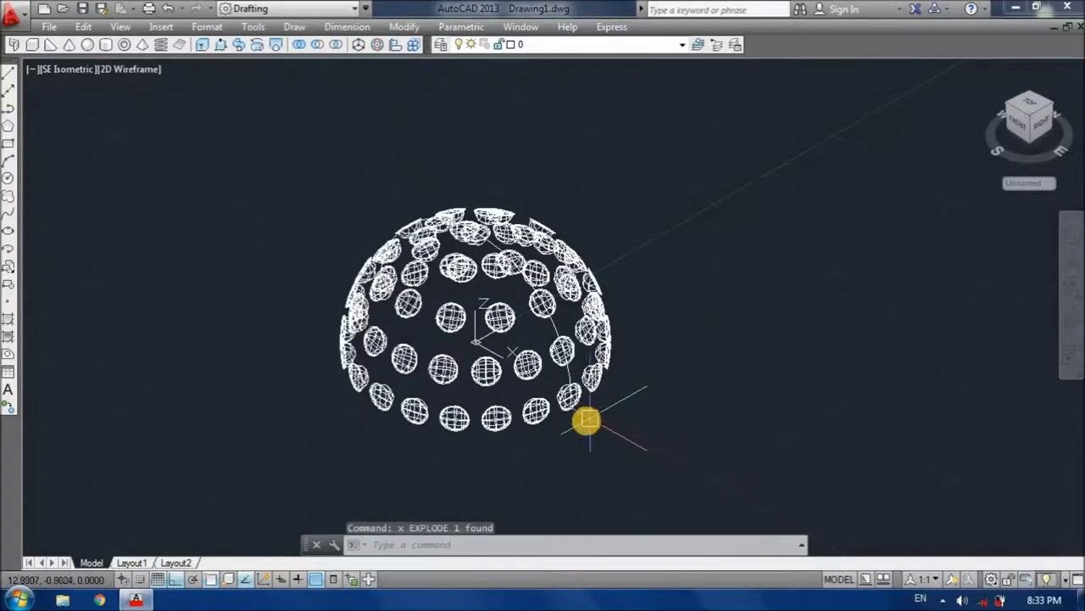
Step: From a front view, window-select all upper dimple solids and enter 3DMIRROR
shift+middle_drag(608, 408, 641, 344)
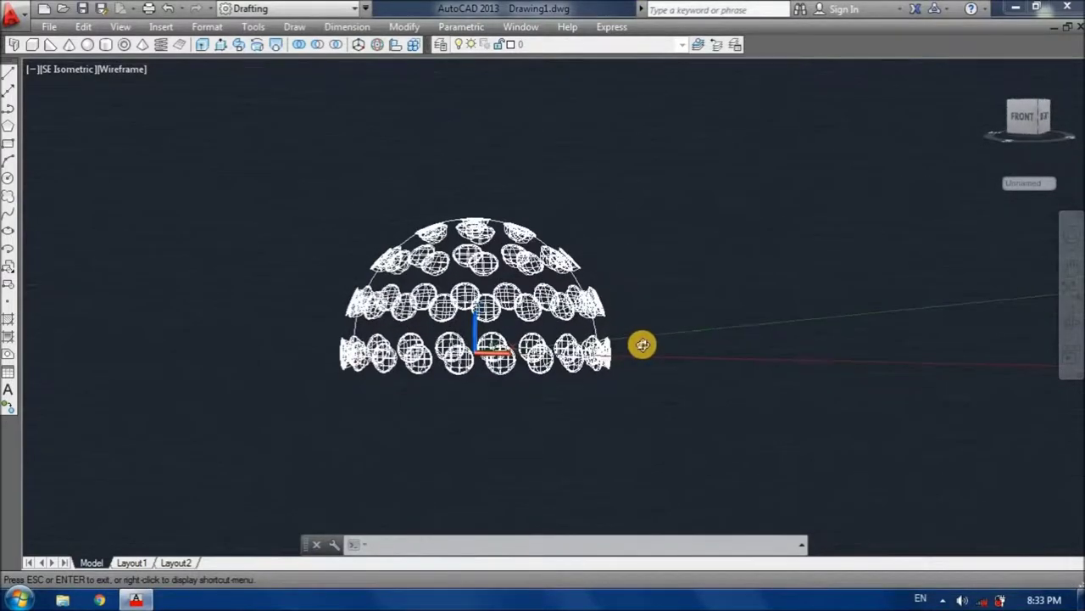
click(252, 168)
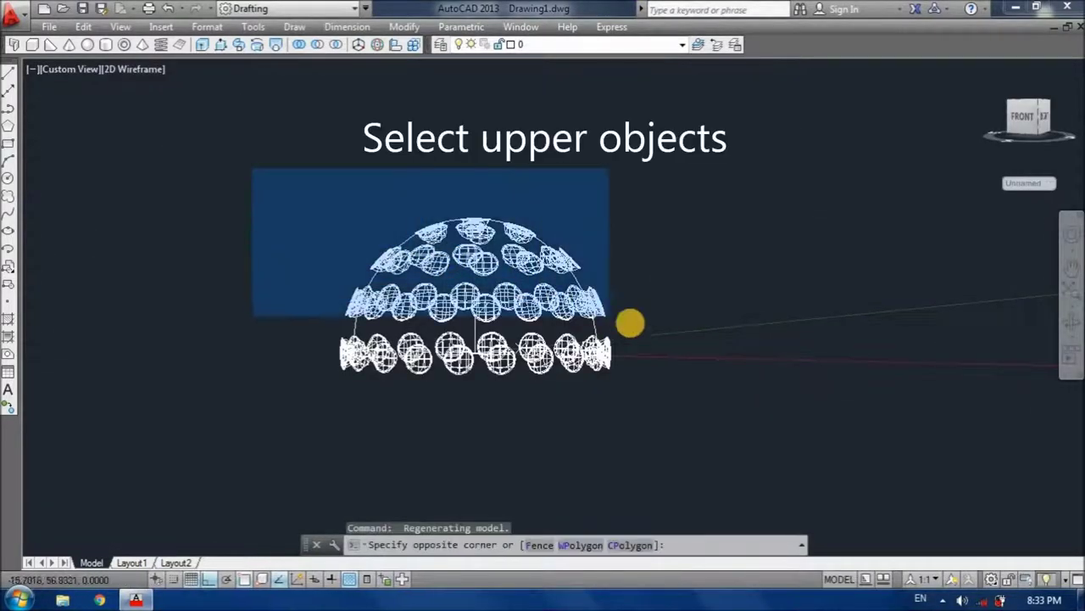
click(658, 329)
shift+middle_drag(676, 315, 614, 374)
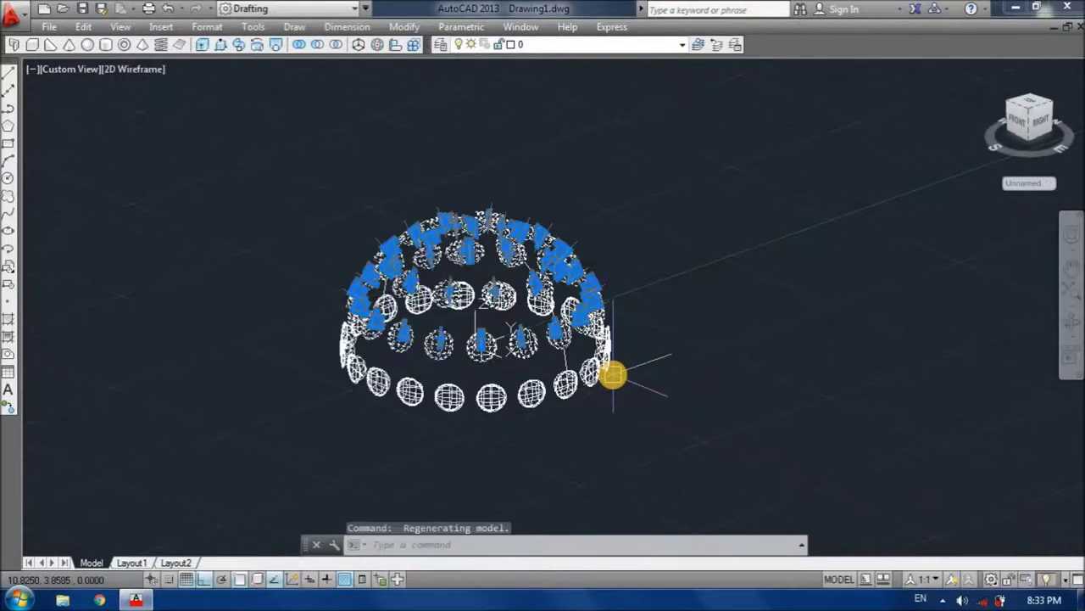
text(3Dmi)
Step: Mirror the upper dimple rings across the horizontal plane through the origin, keeping the originals
key(Return)
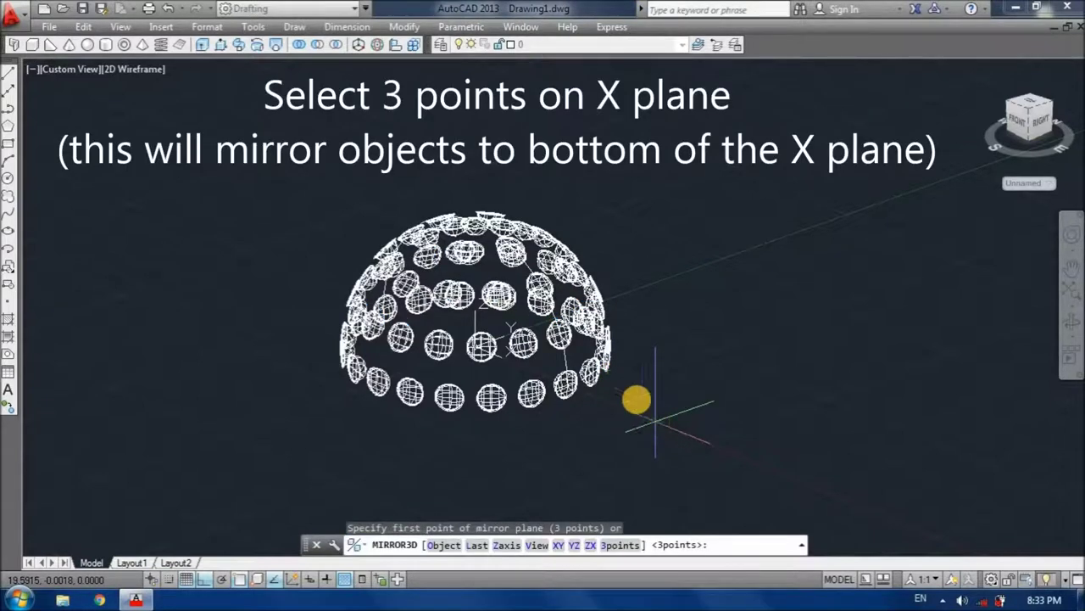
click(655, 414)
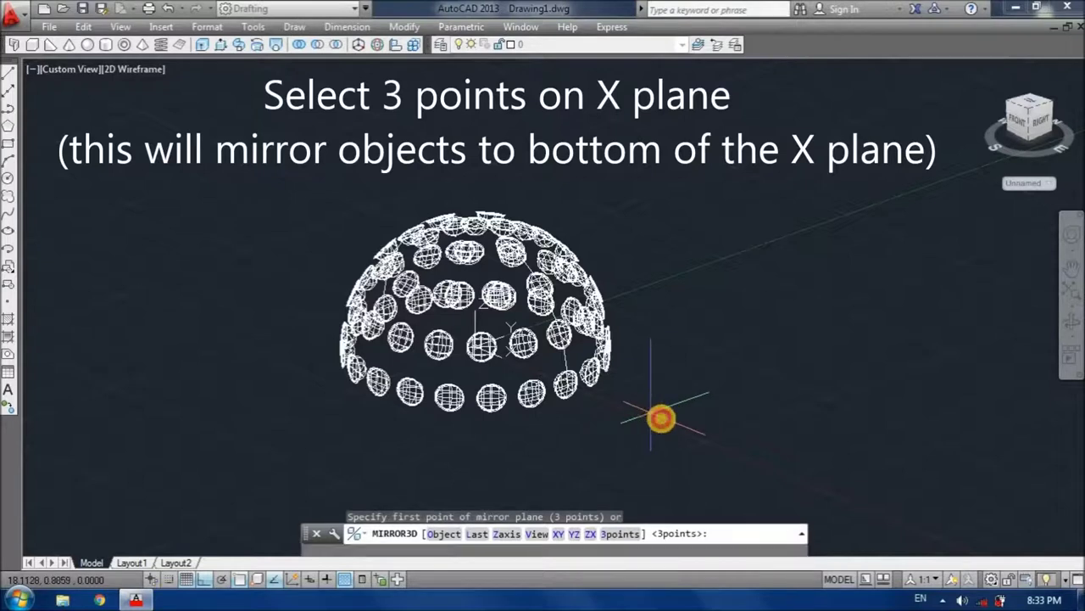
click(763, 471)
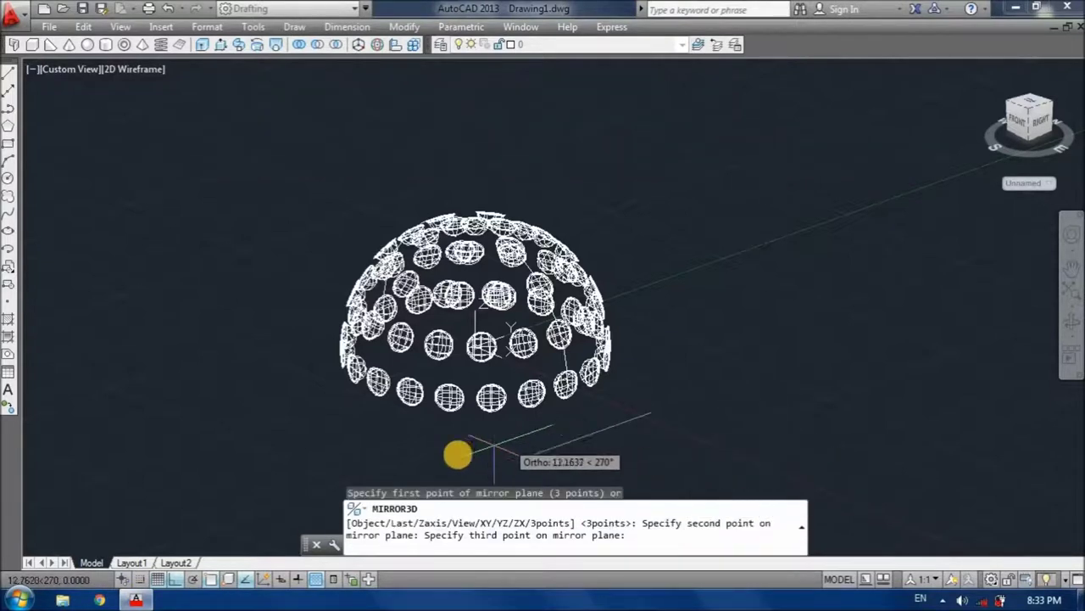
click(402, 462)
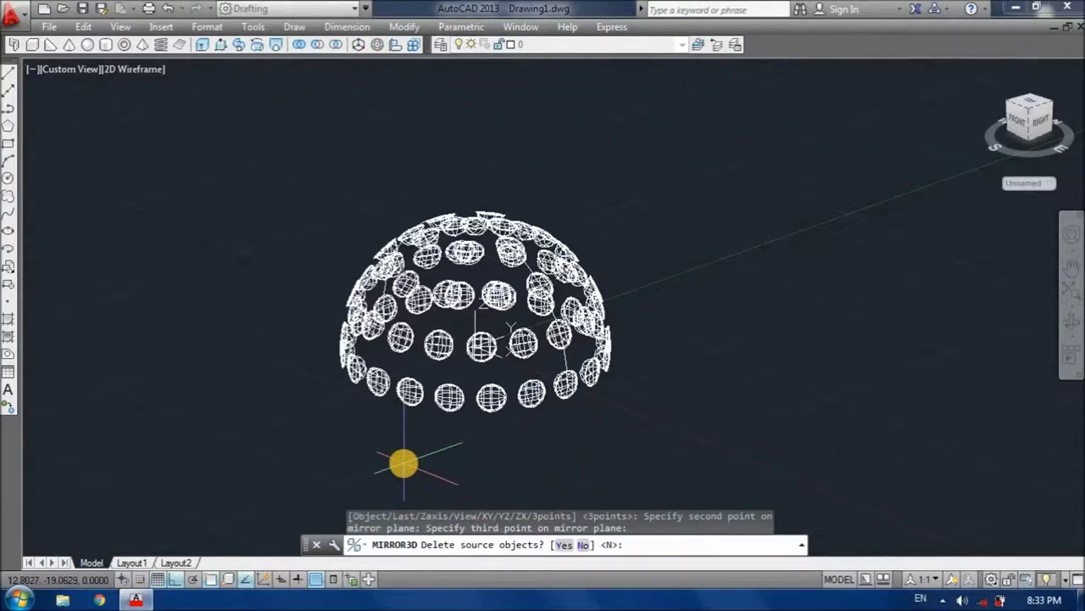
key(Return)
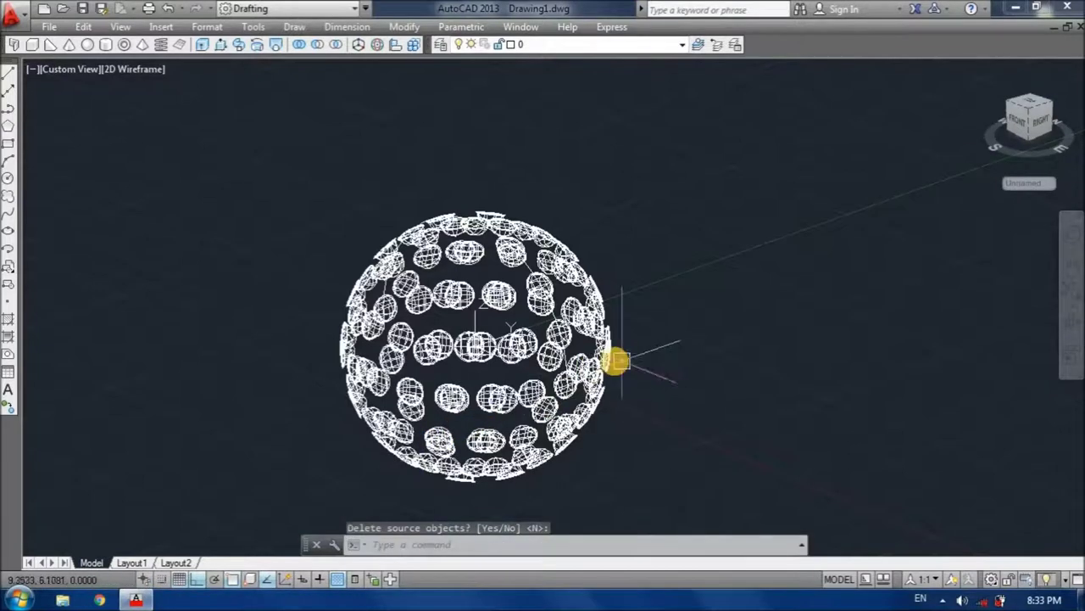
Step: Switch to the Conceptual visual style, orbit to a front view, and turn off the grid
click(151, 70)
click(269, 132)
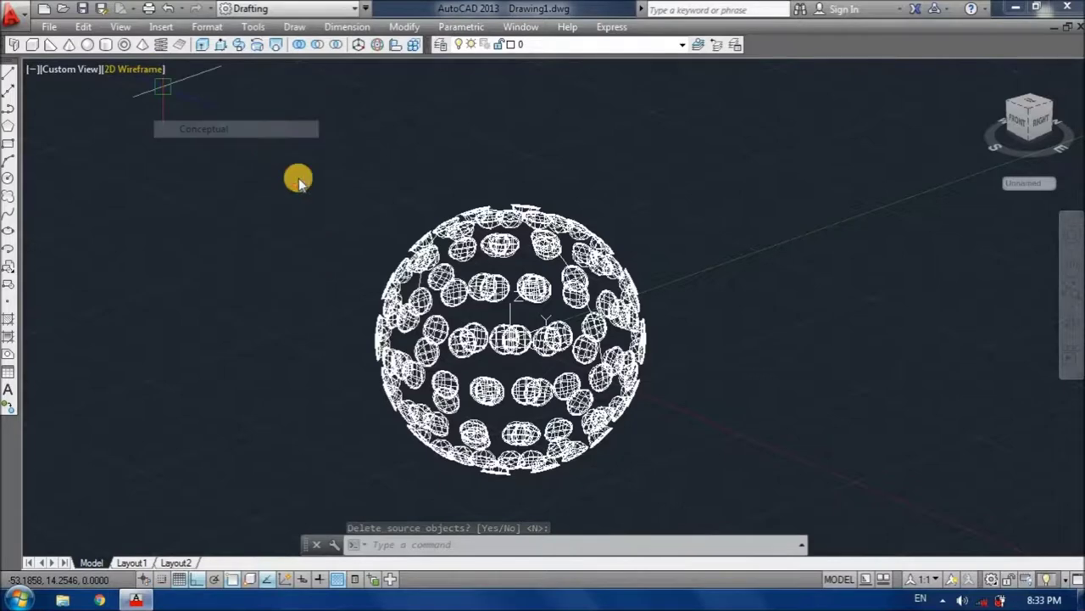
click(1071, 323)
drag(630, 352, 691, 341)
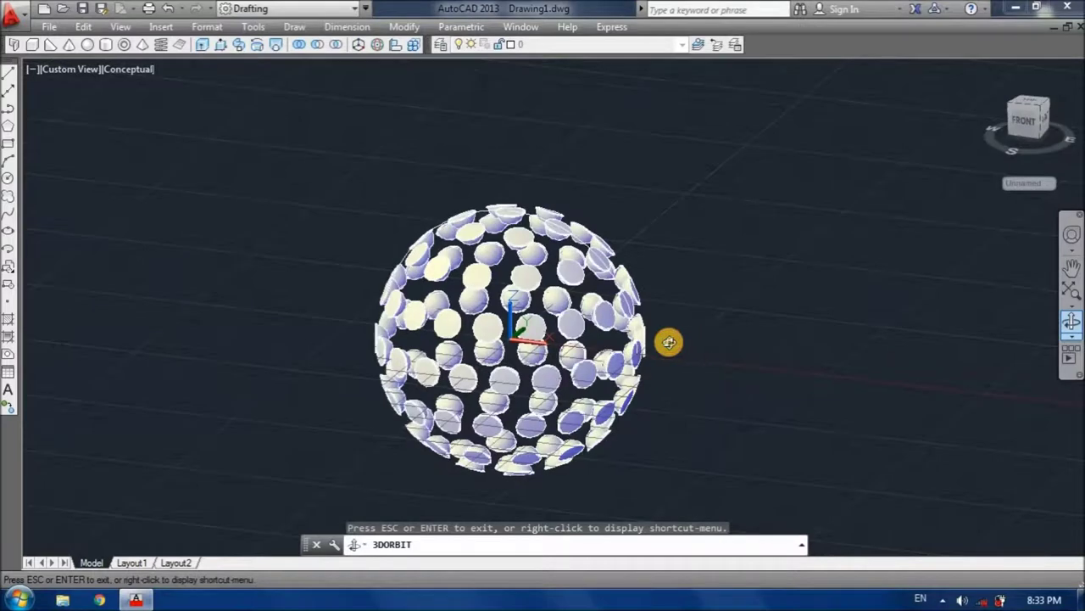
key(Escape)
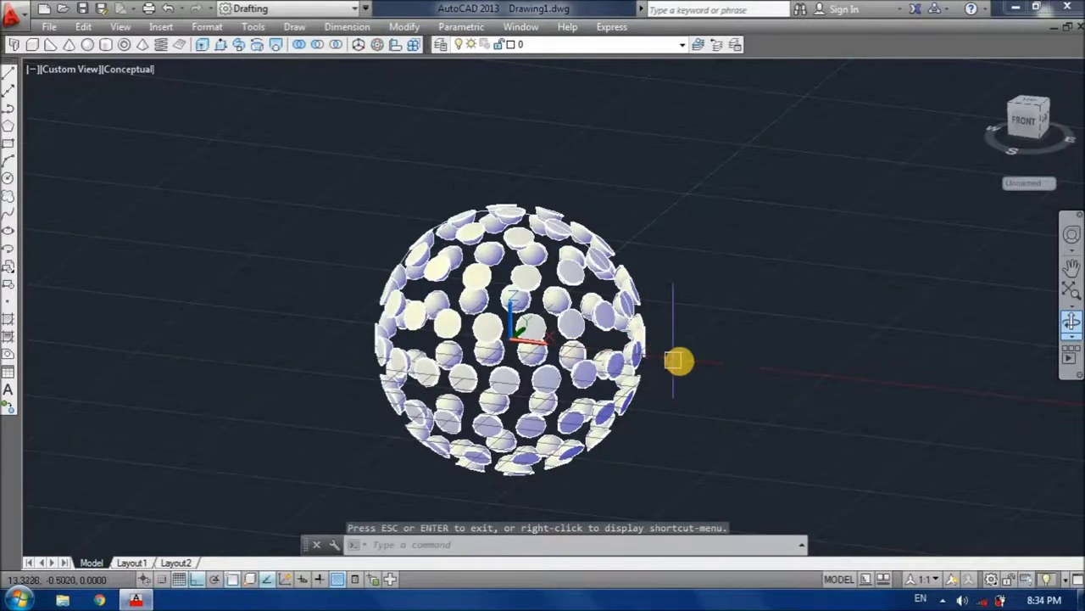
key(F7)
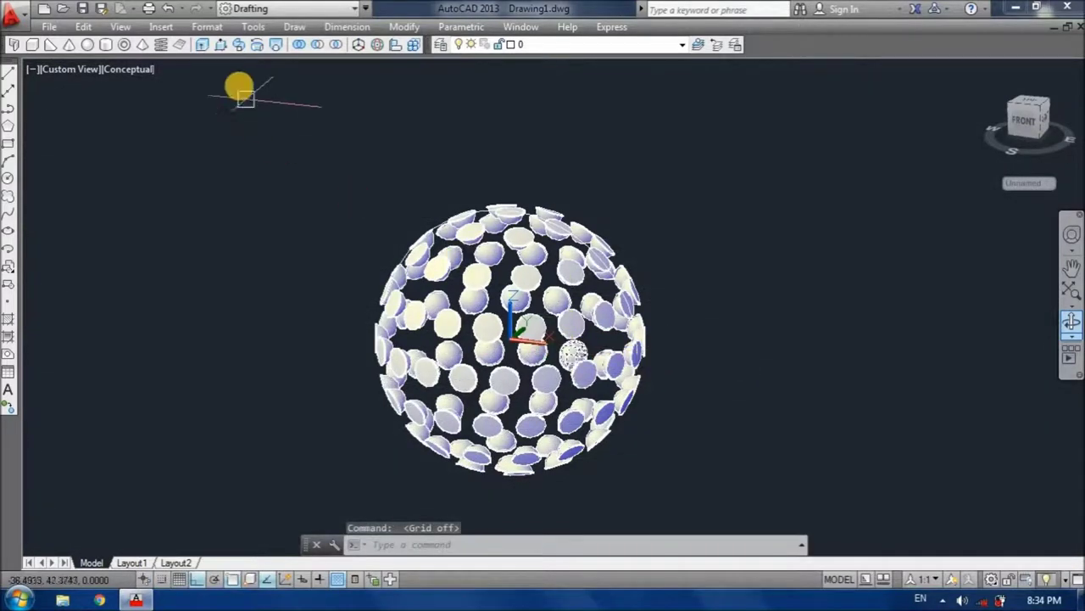
click(87, 44)
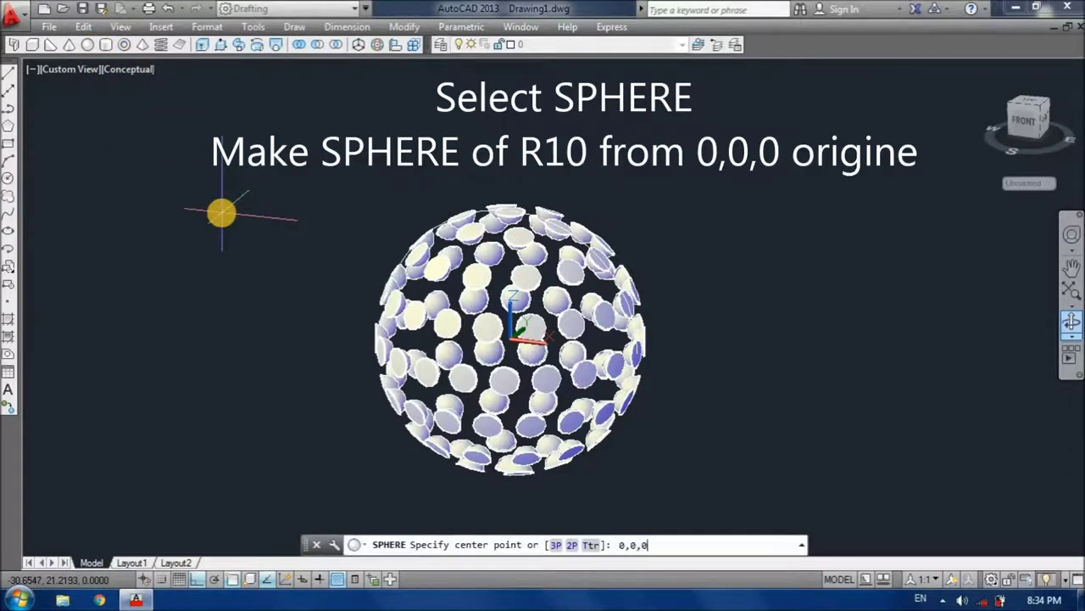
Step: Create a radius-10 sphere centred at 0,0,0
key(Return)
text(0)
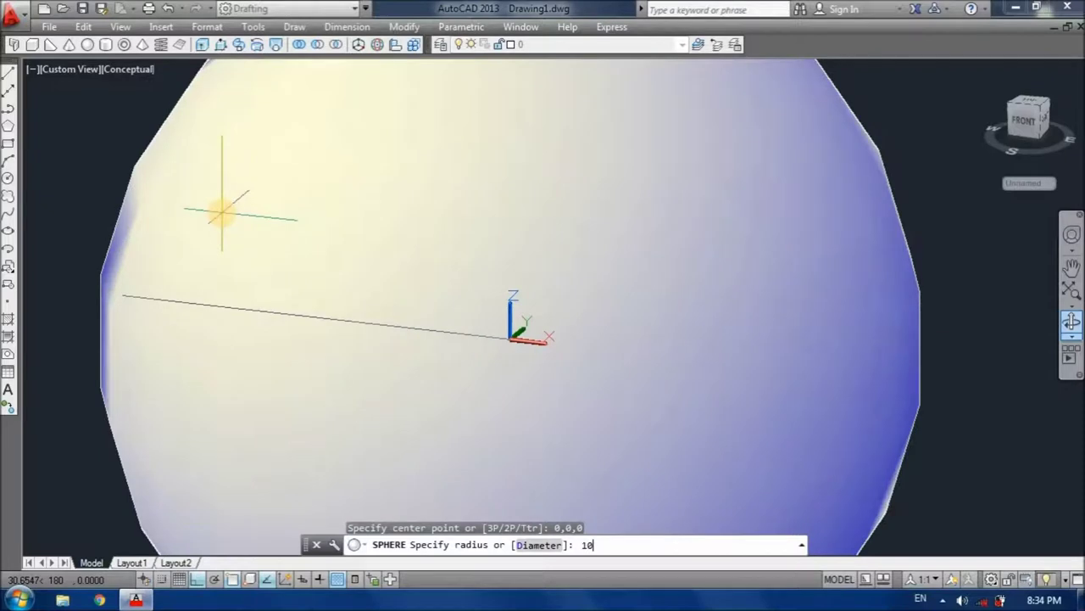
key(Return)
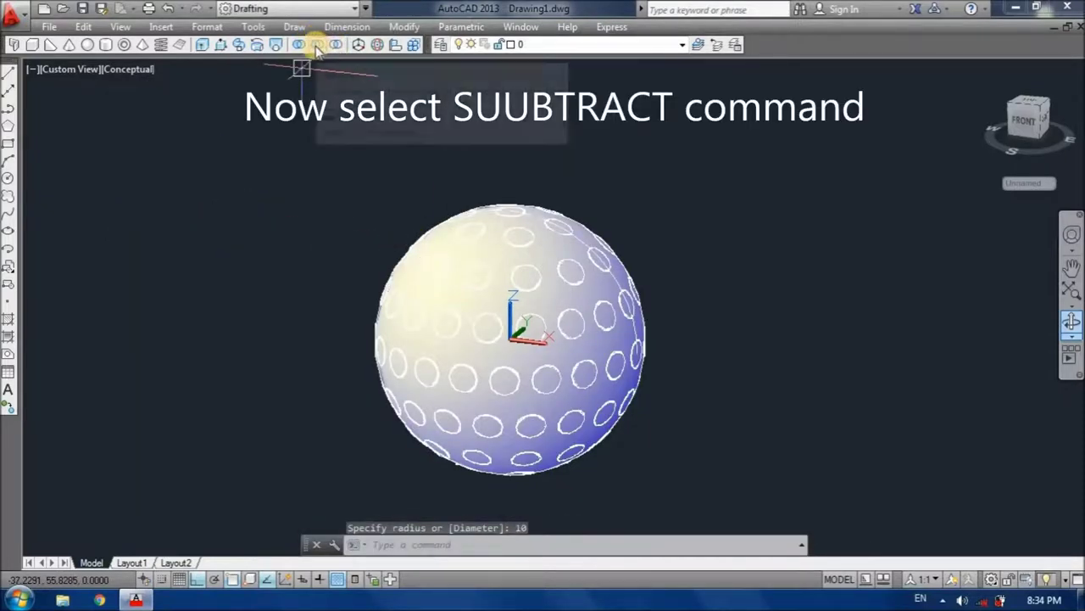
Step: Subtract the 52 upper dimple solids from the sphere
click(337, 45)
scroll(477, 239, up, 2)
click(500, 259)
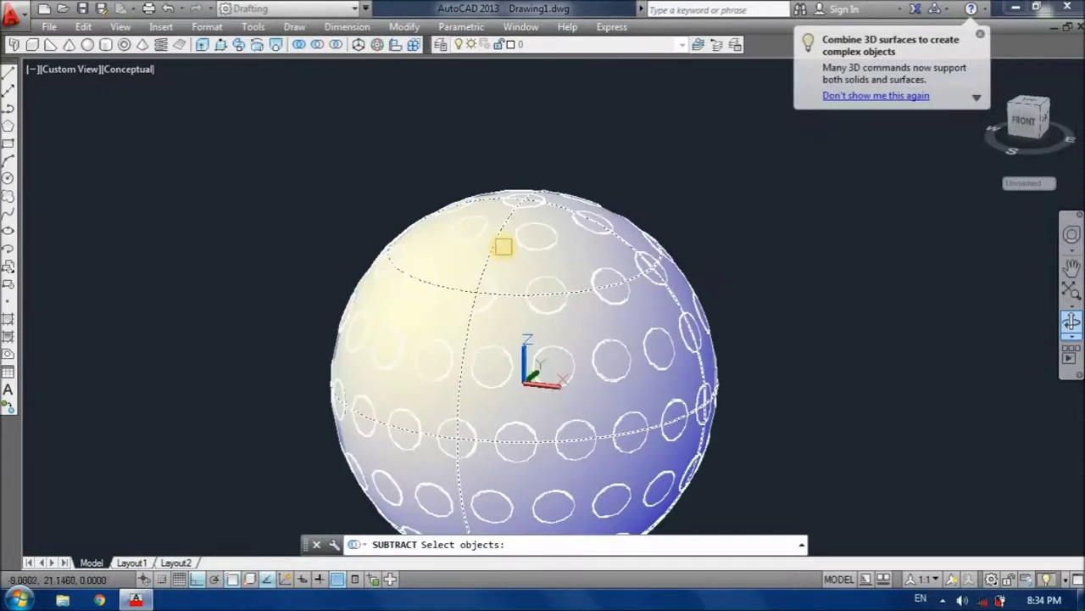
click(504, 247)
click(233, 98)
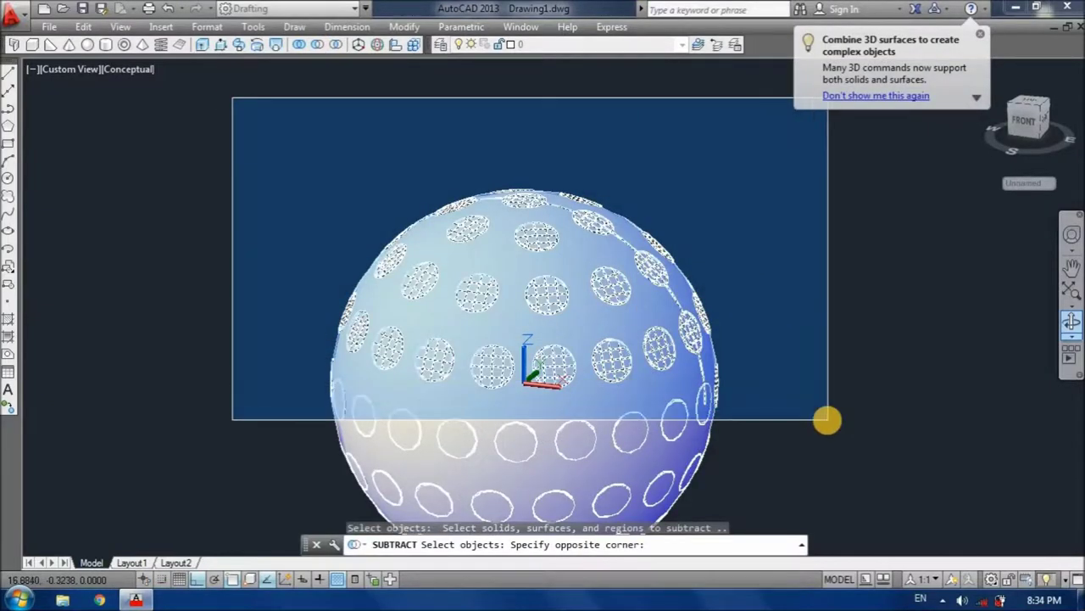
click(828, 419)
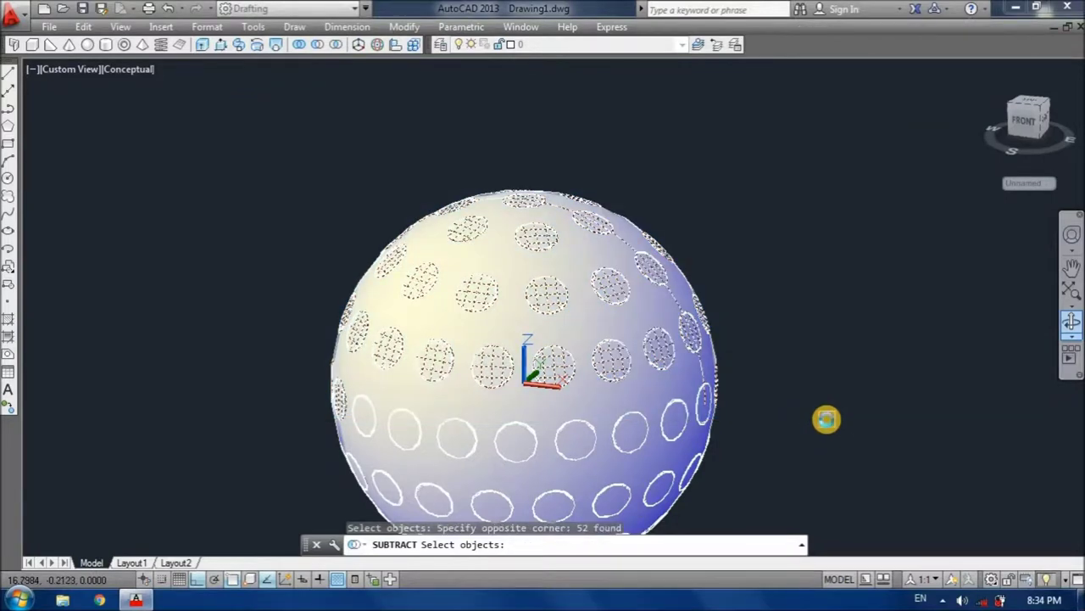
key(Return)
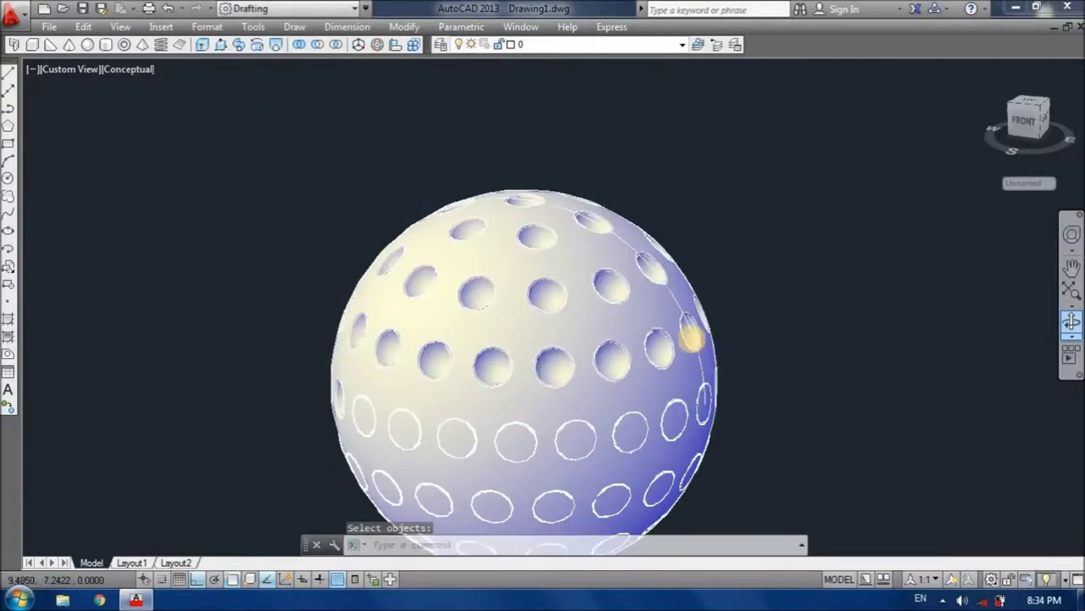
scroll(721, 348, down, 2)
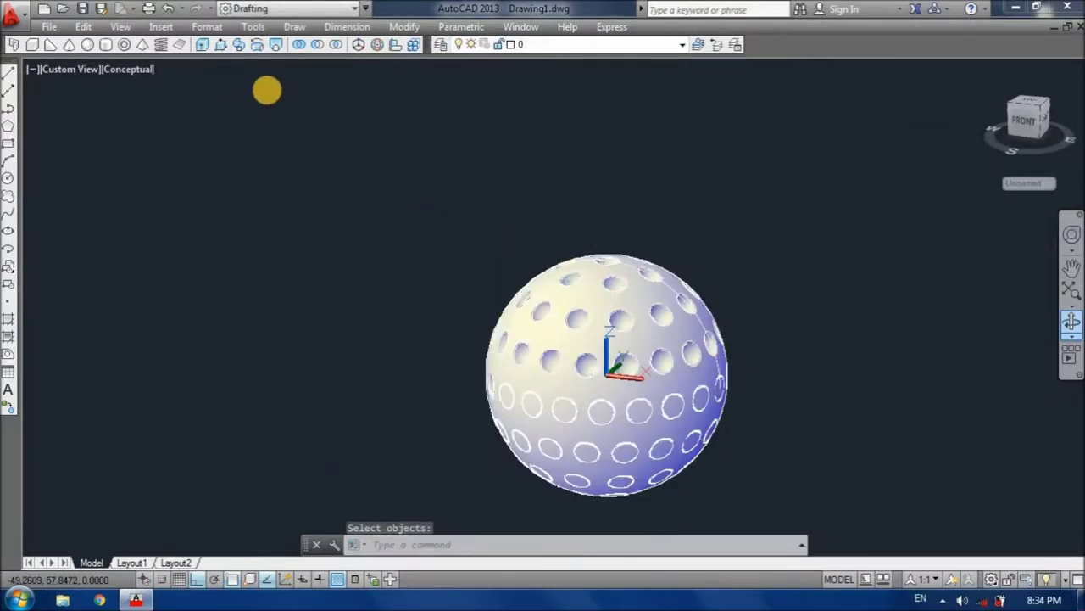
Step: Subtract the 43 lower dimple solids from the sphere, completing the golf ball
click(313, 45)
click(604, 255)
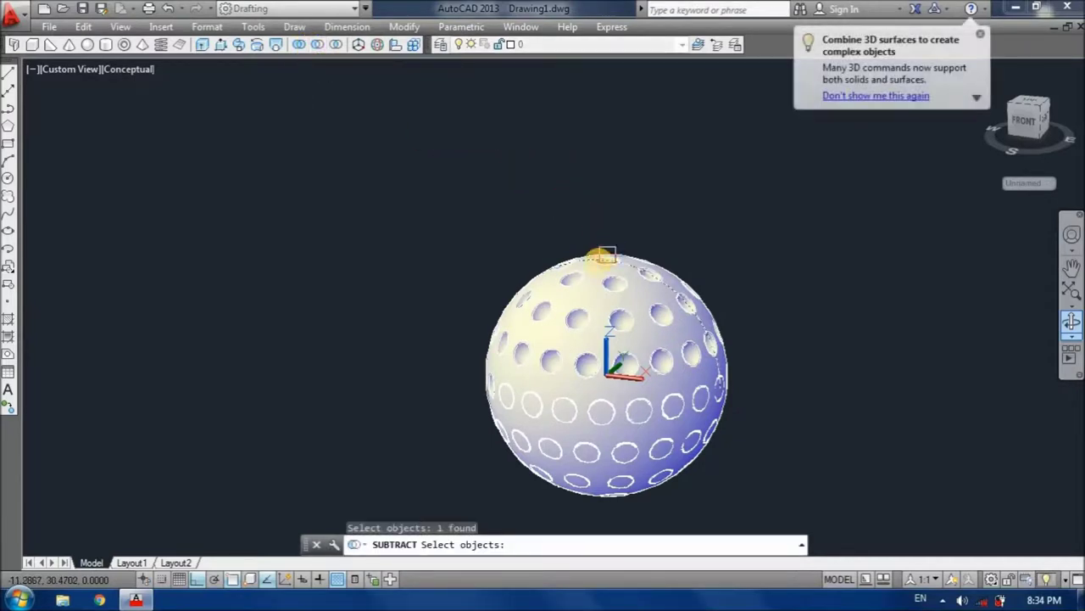
key(Return)
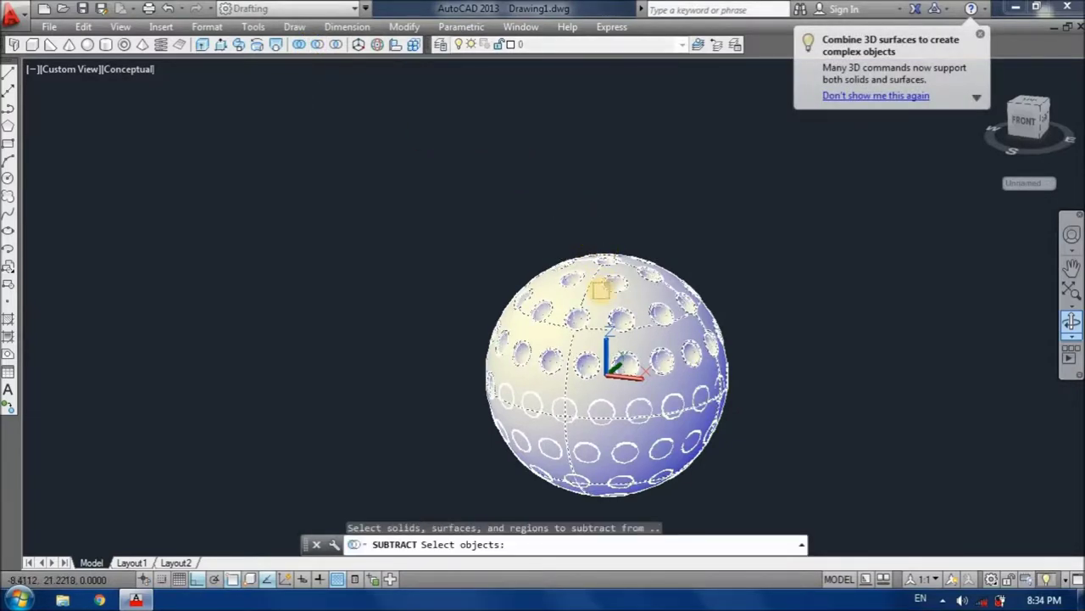
click(601, 290)
key(Return)
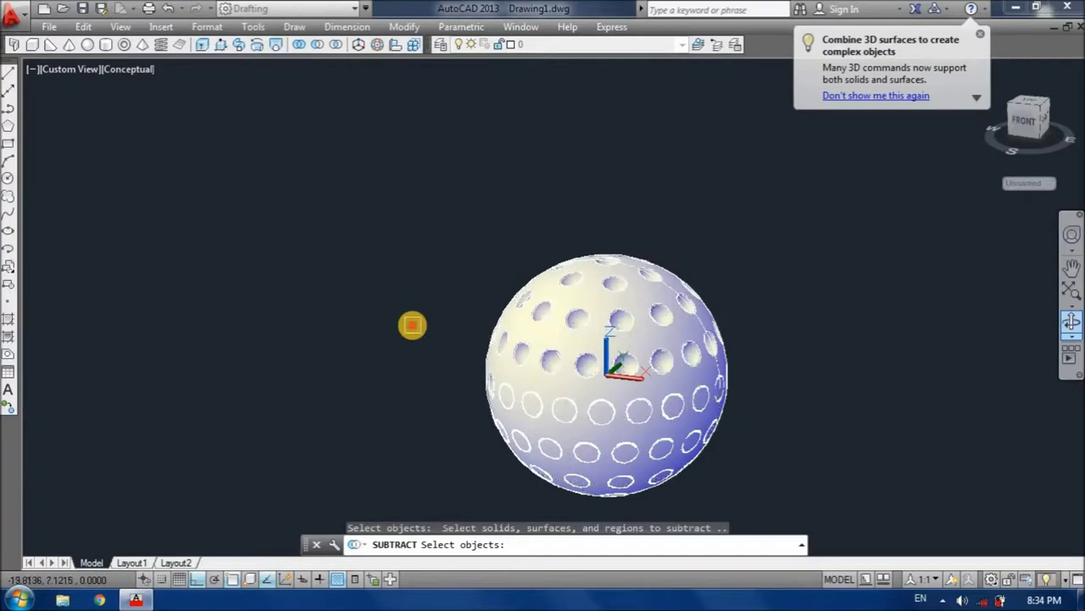
click(412, 325)
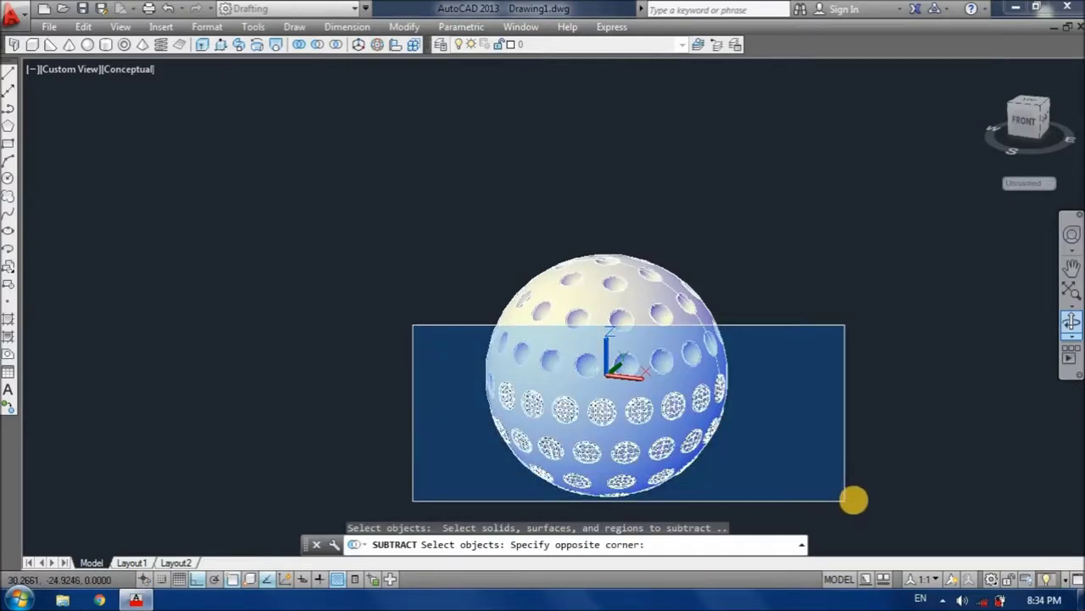
click(854, 506)
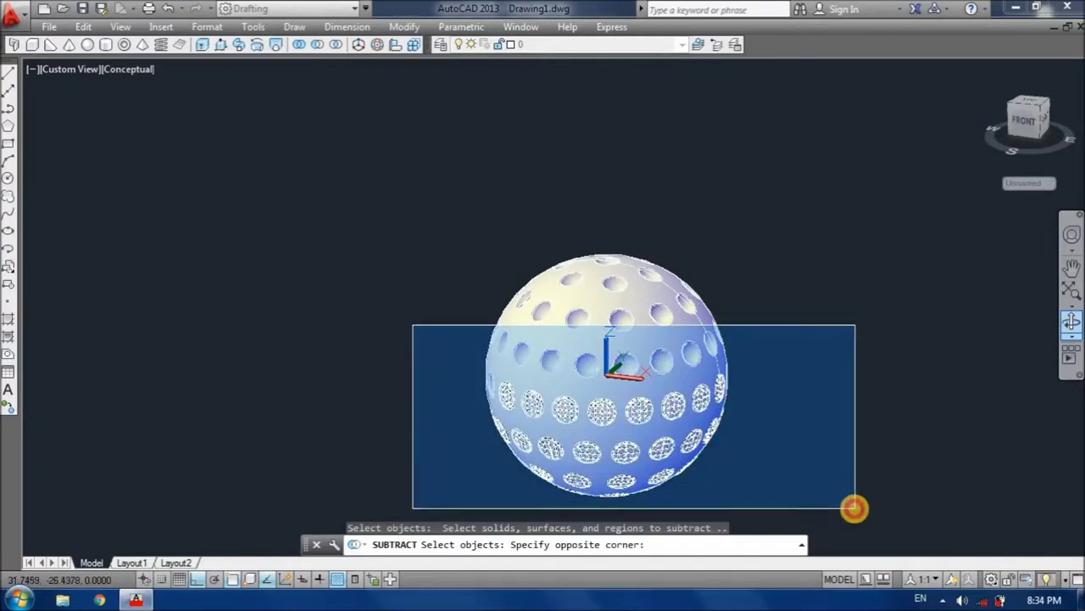
key(Return)
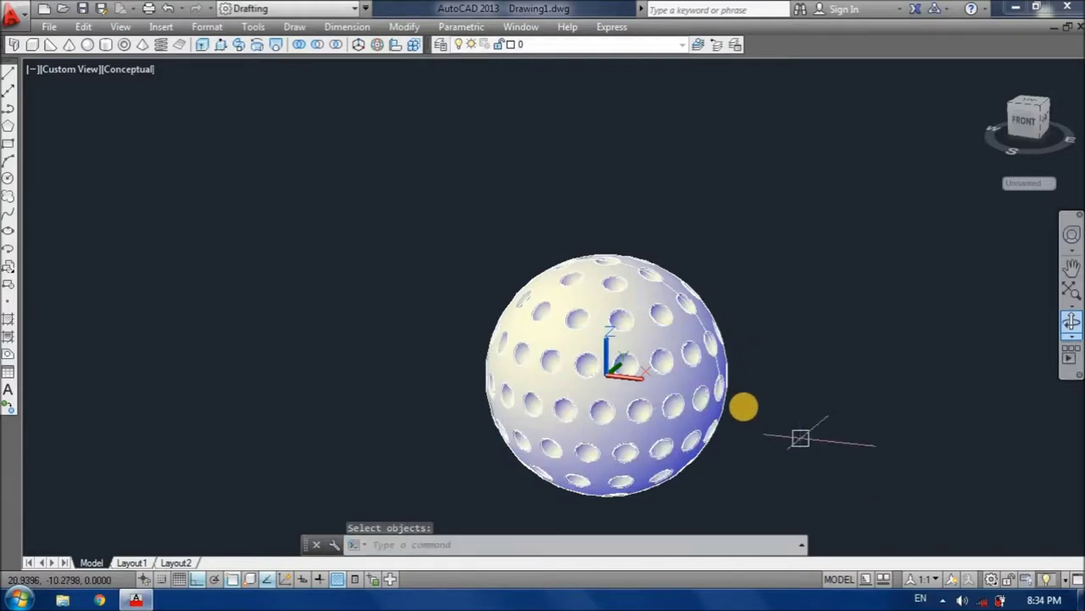
scroll(641, 407, up, 2)
middle_drag(595, 378, 499, 297)
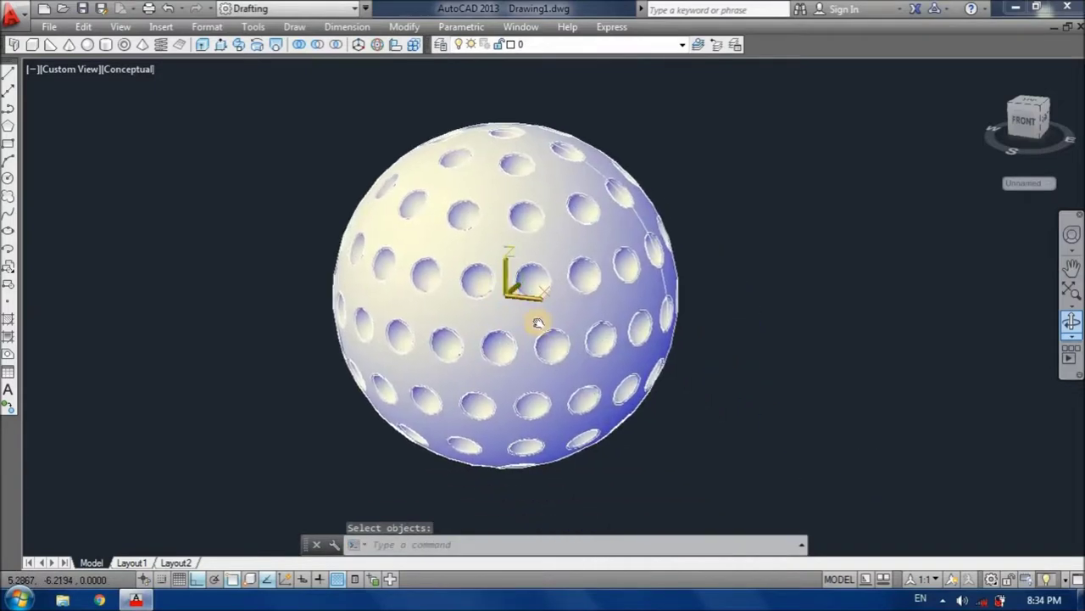
click(1074, 339)
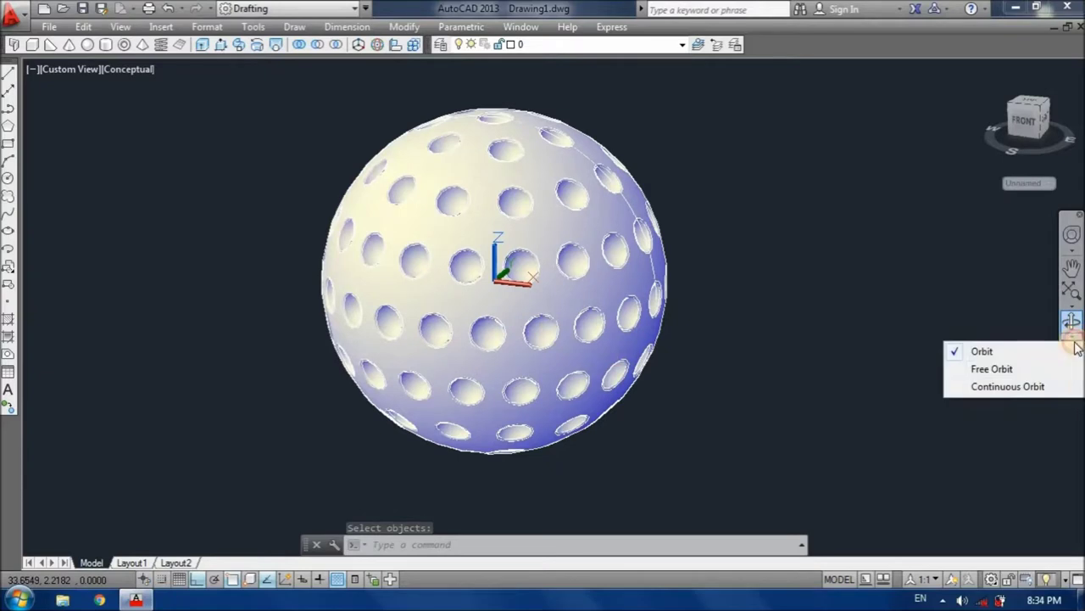
click(1050, 386)
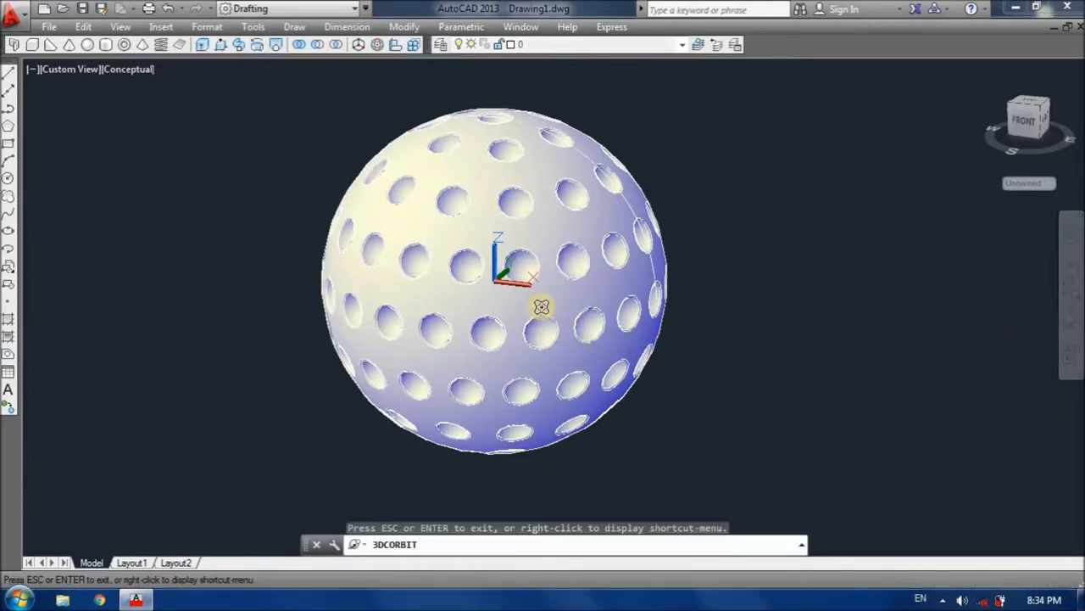
drag(552, 288, 616, 302)
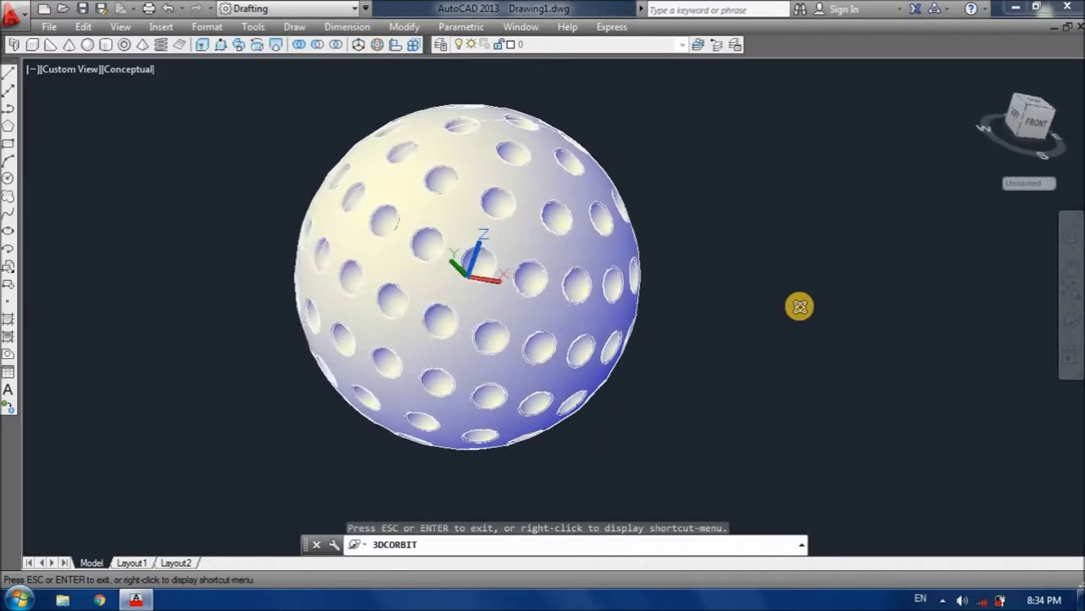
key(Escape)
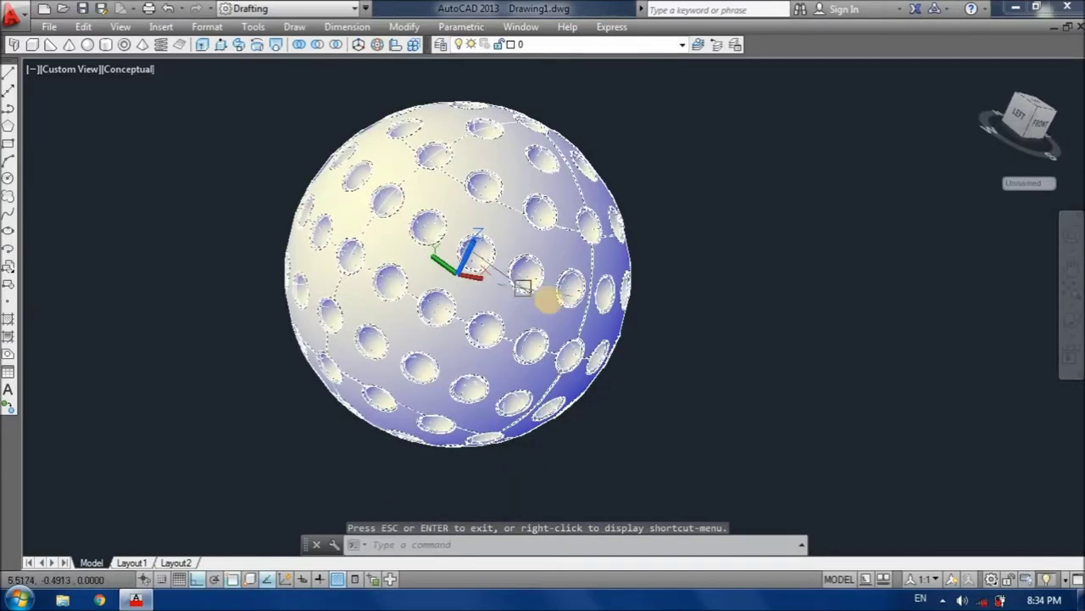
mouse_move(505, 311)
shift+middle_down()
mouse_move(336, 283)
mouse_move(288, 247)
mouse_move(416, 277)
mouse_move(530, 284)
mouse_move(562, 310)
shift+middle_up()
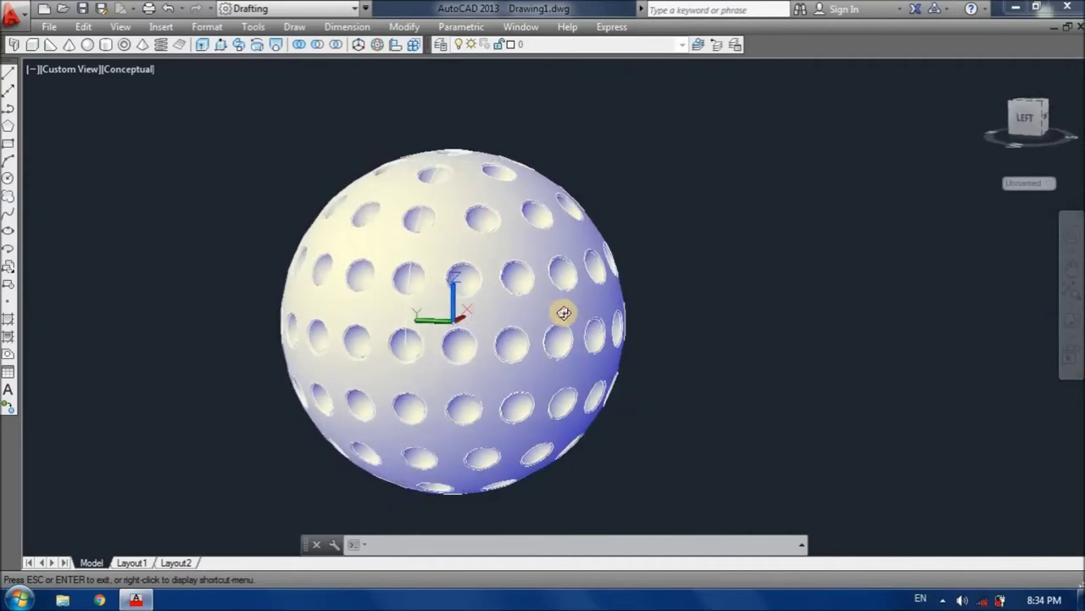